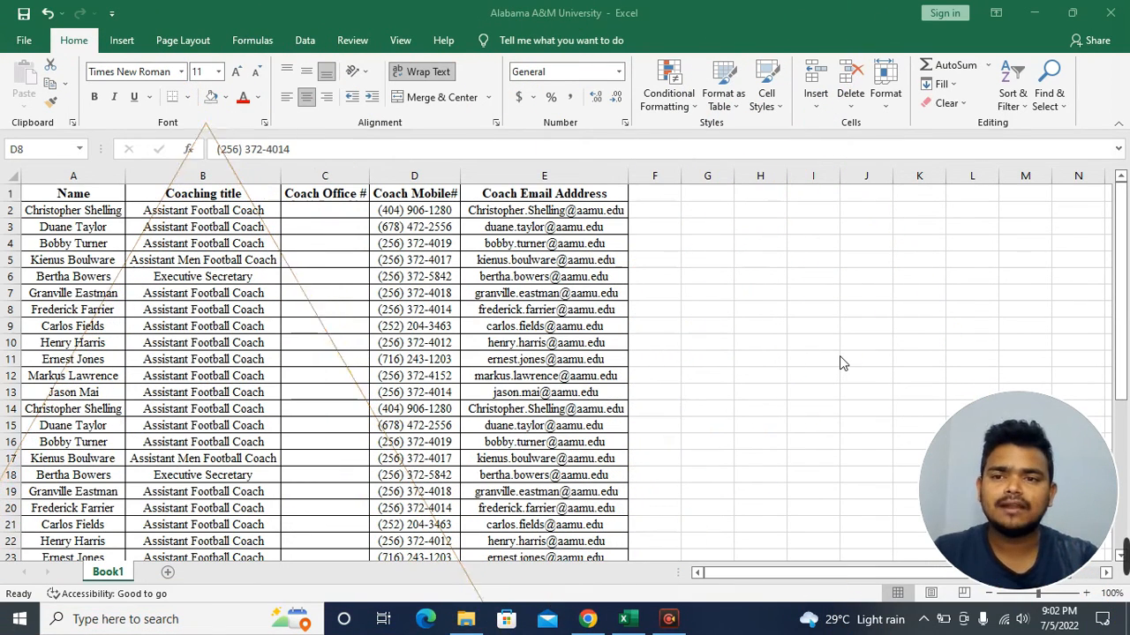
{"action": "left_click", "coordinate": [67, 199]}
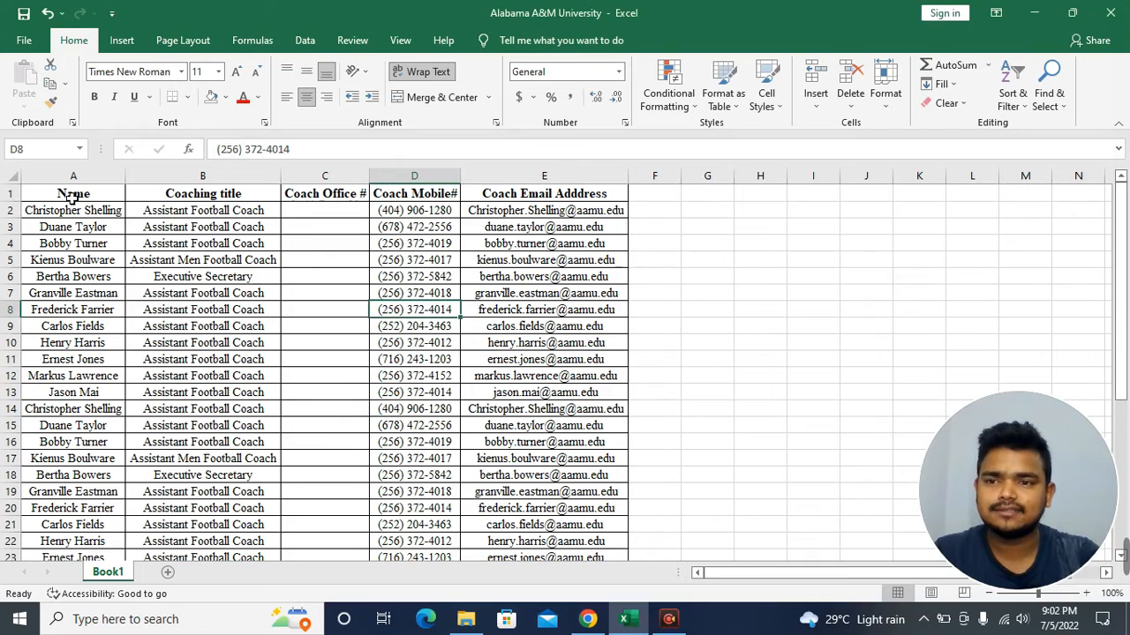
{"action": "left_click", "coordinate": [556, 375]}
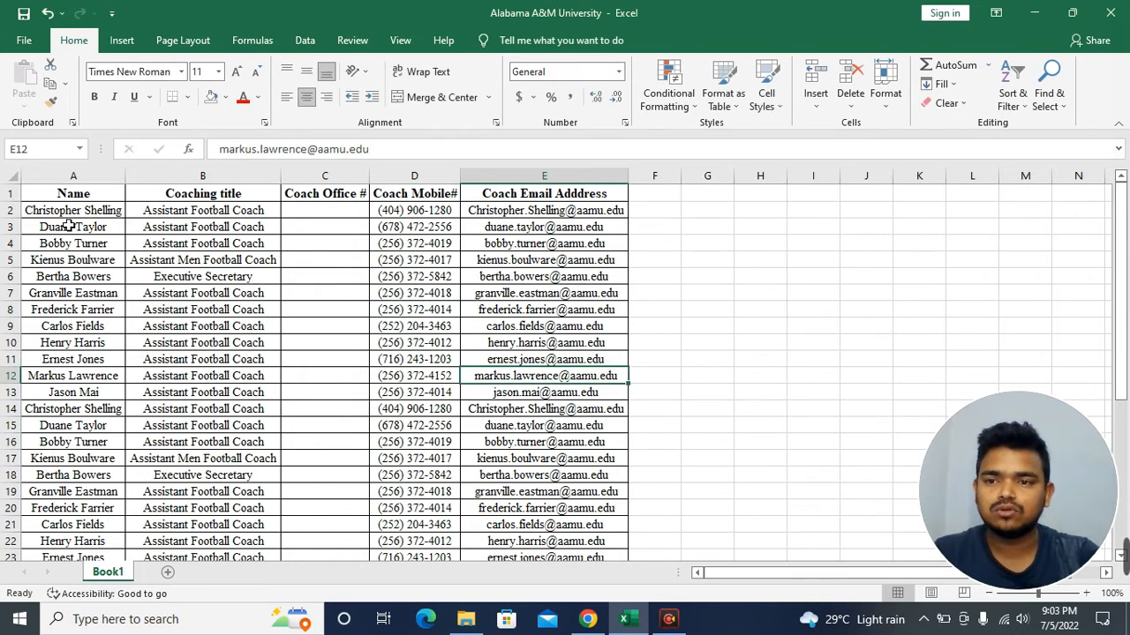
{"action": "left_click_drag", "start_coordinate": [70, 200], "coordinate": [577, 522]}
{"action": "left_click", "coordinate": [553, 441]}
{"action": "scroll", "coordinate": [562, 468], "scroll_direction": "up", "scroll_amount": 2}
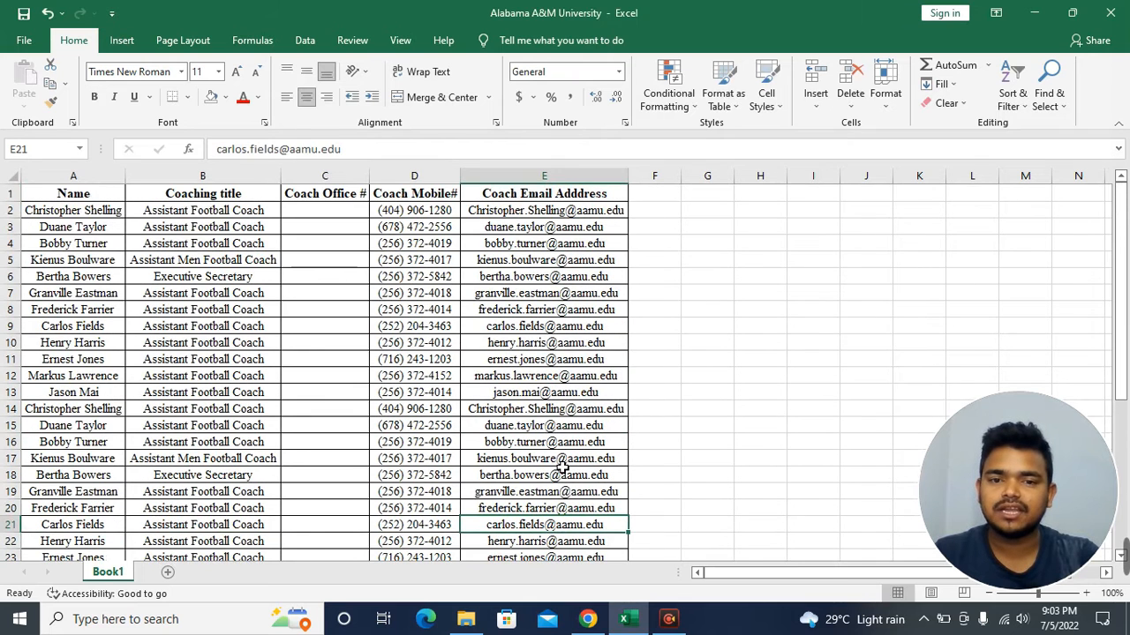
Save the workbook
{"action": "left_click", "coordinate": [24, 40]}
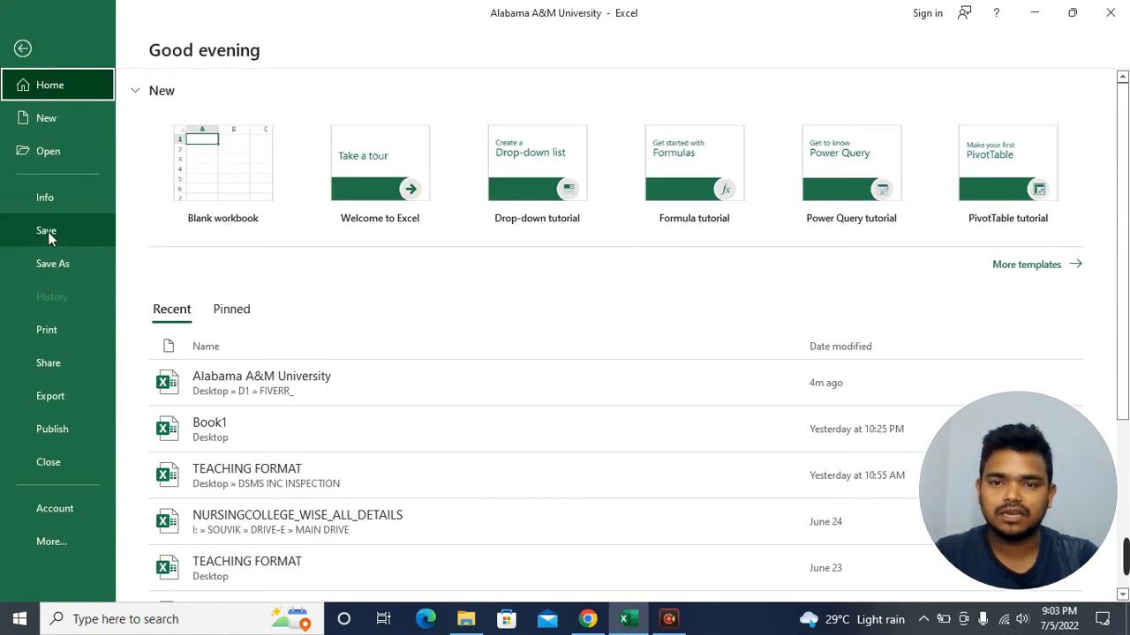
{"action": "left_click", "coordinate": [22, 48]}
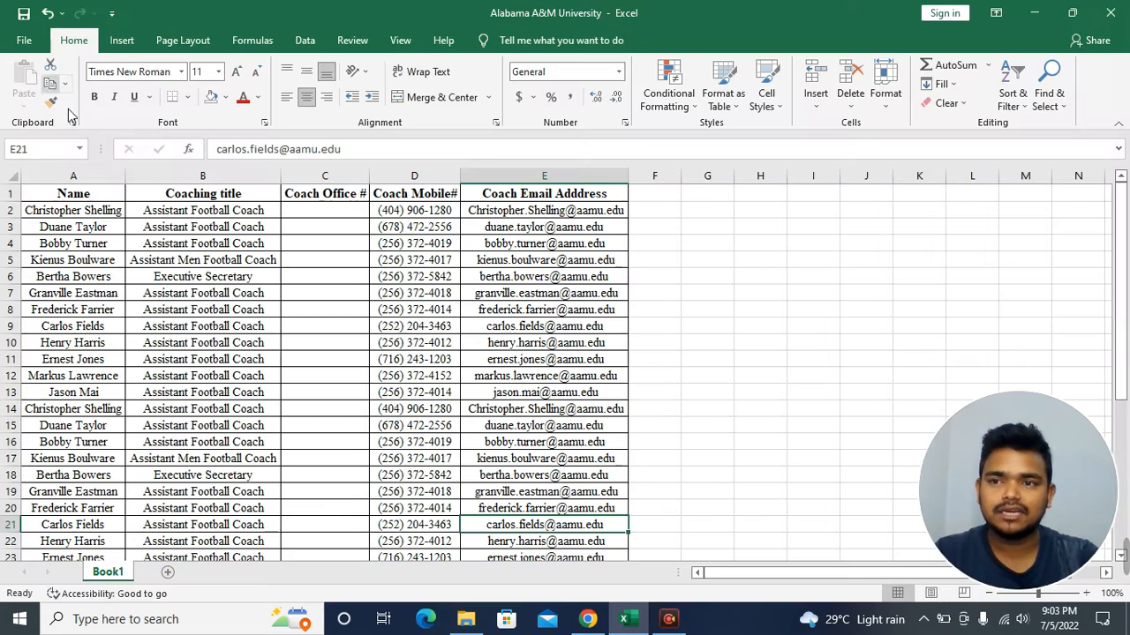
{"action": "key", "text": "ctrl+s"}
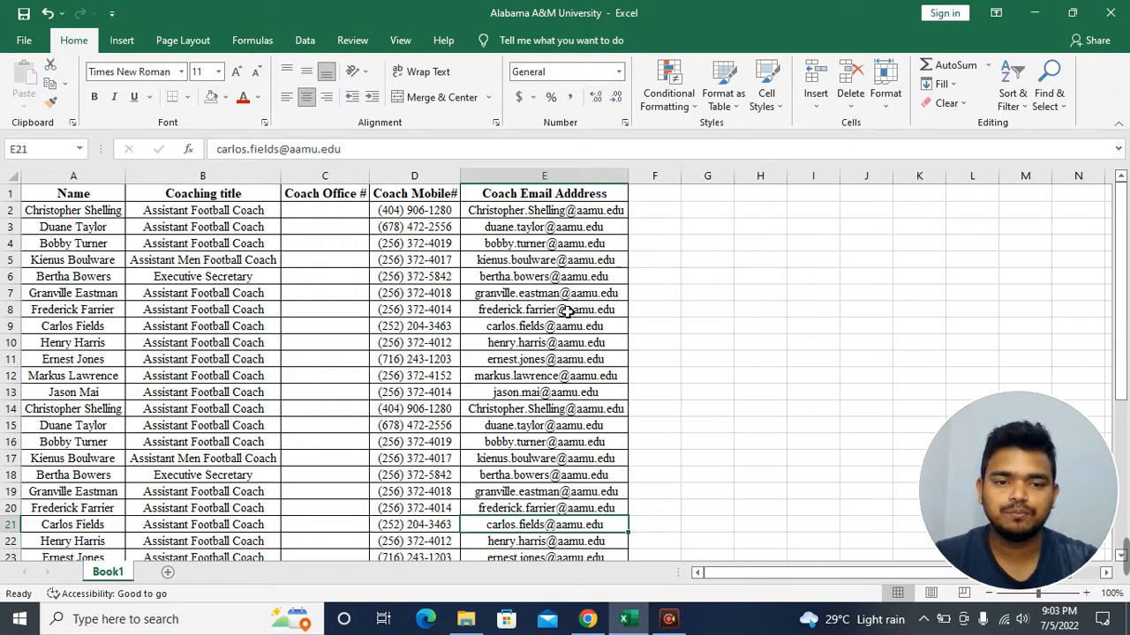
{"action": "left_click", "coordinate": [112, 14]}
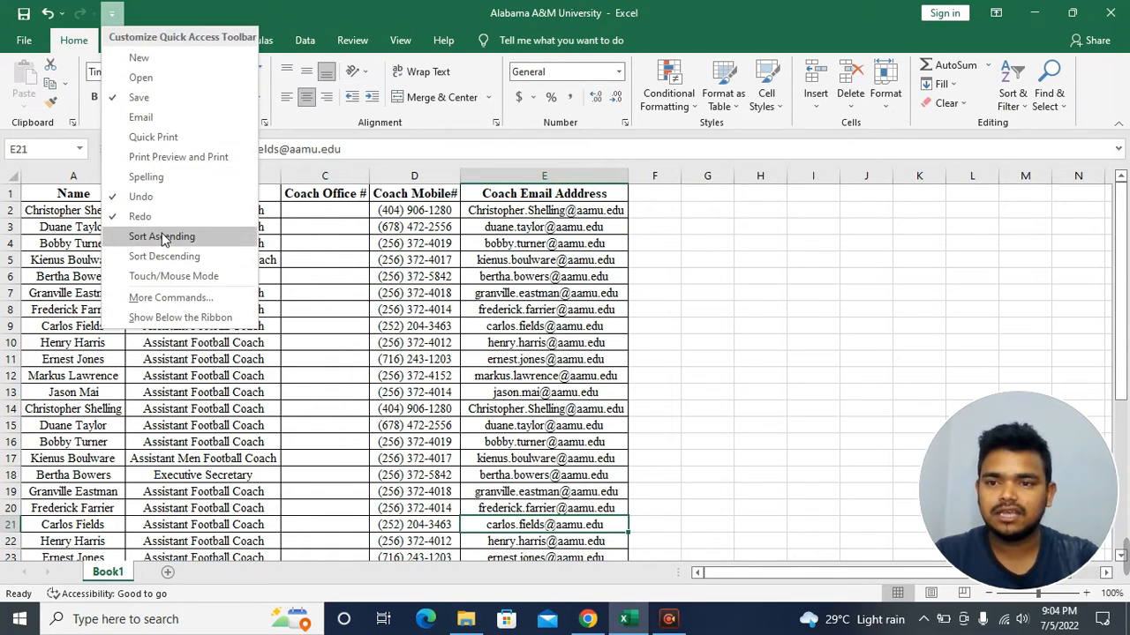
{"action": "left_click", "coordinate": [678, 299]}
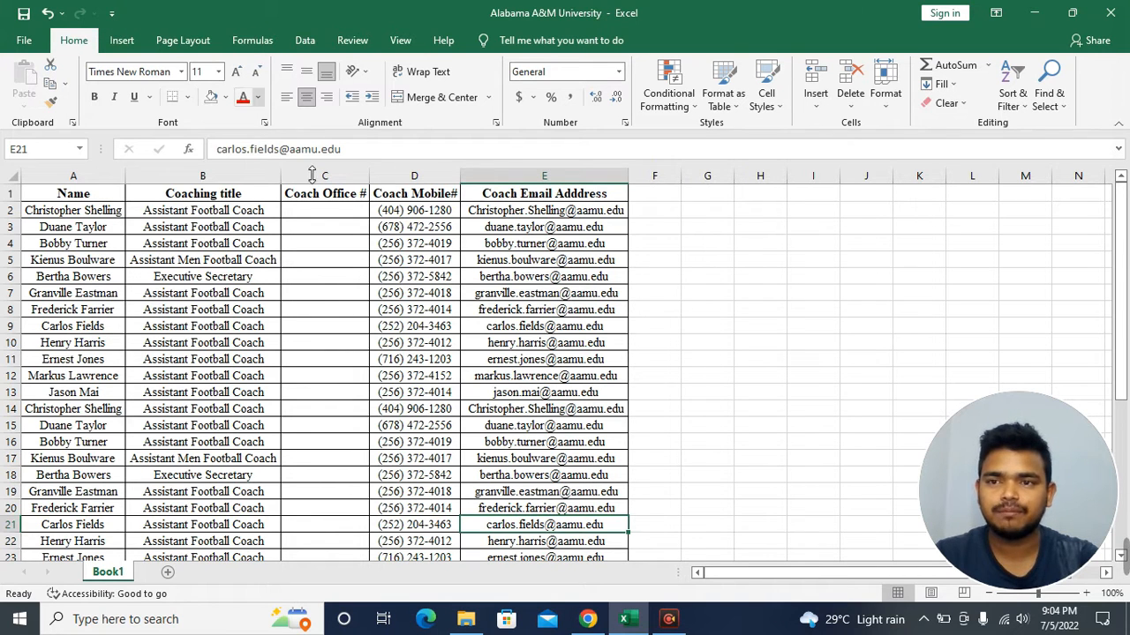
{"action": "left_click", "coordinate": [24, 41]}
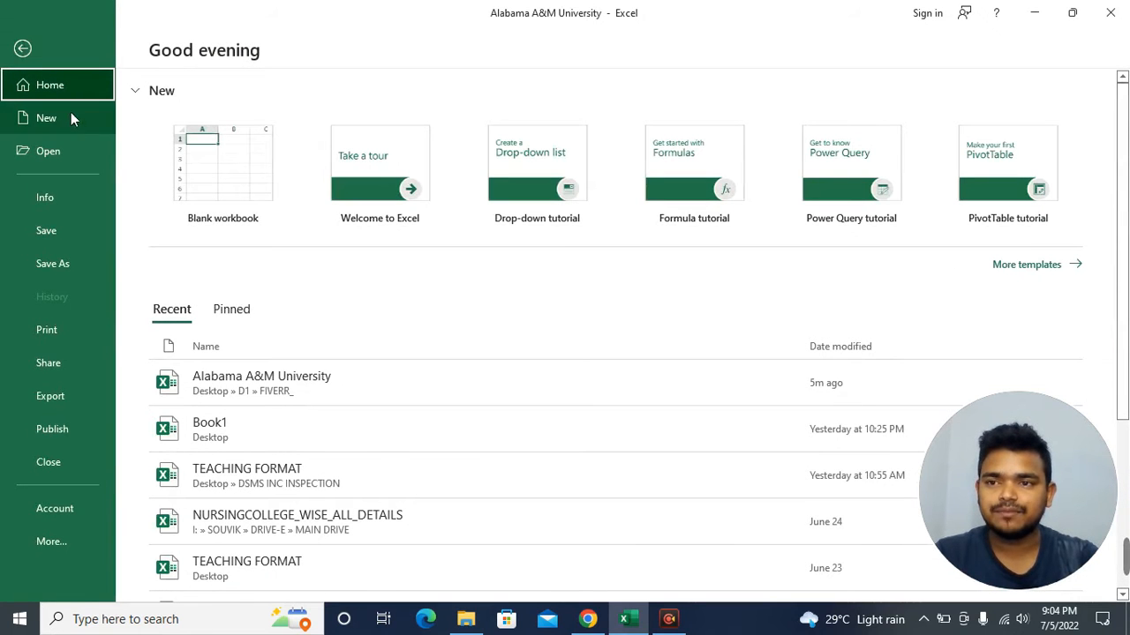
{"action": "left_click", "coordinate": [23, 49]}
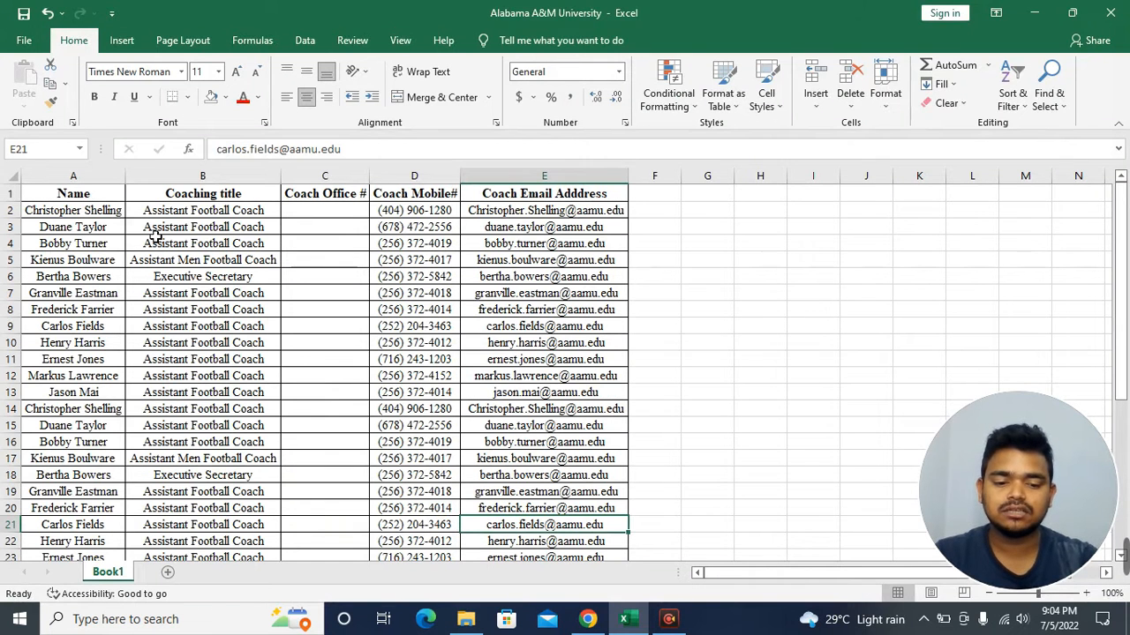
Open the print preview of the active sheet and look through its pages
{"action": "key", "text": "ctrl+p"}
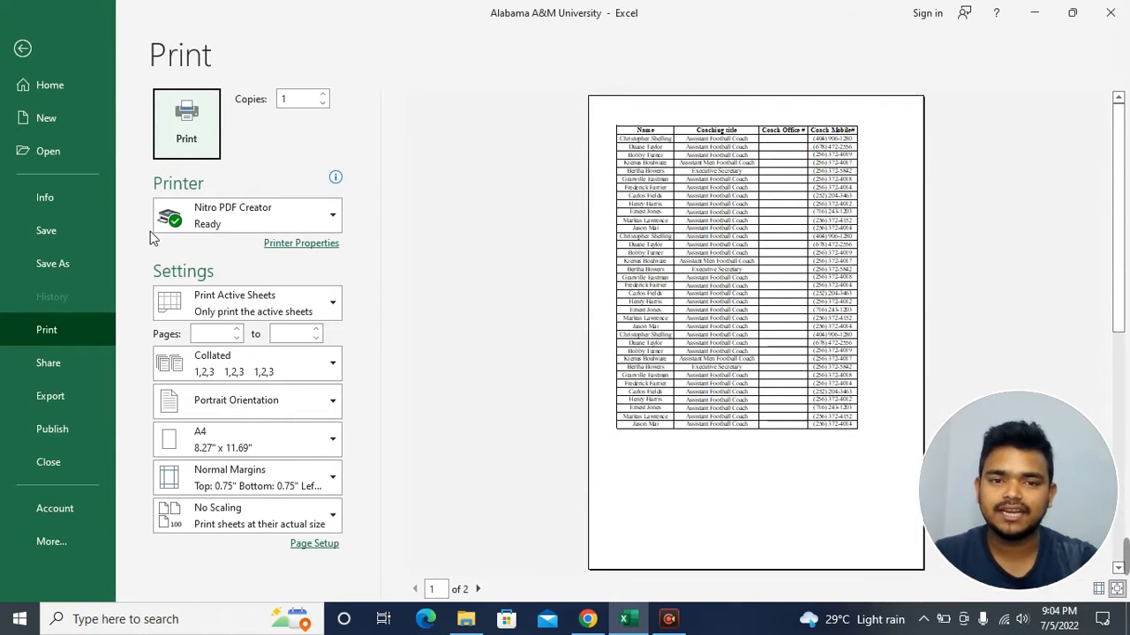
{"action": "scroll", "coordinate": [676, 306], "scroll_direction": "down", "scroll_amount": 2}
{"action": "scroll", "coordinate": [671, 305], "scroll_direction": "up", "scroll_amount": 2}
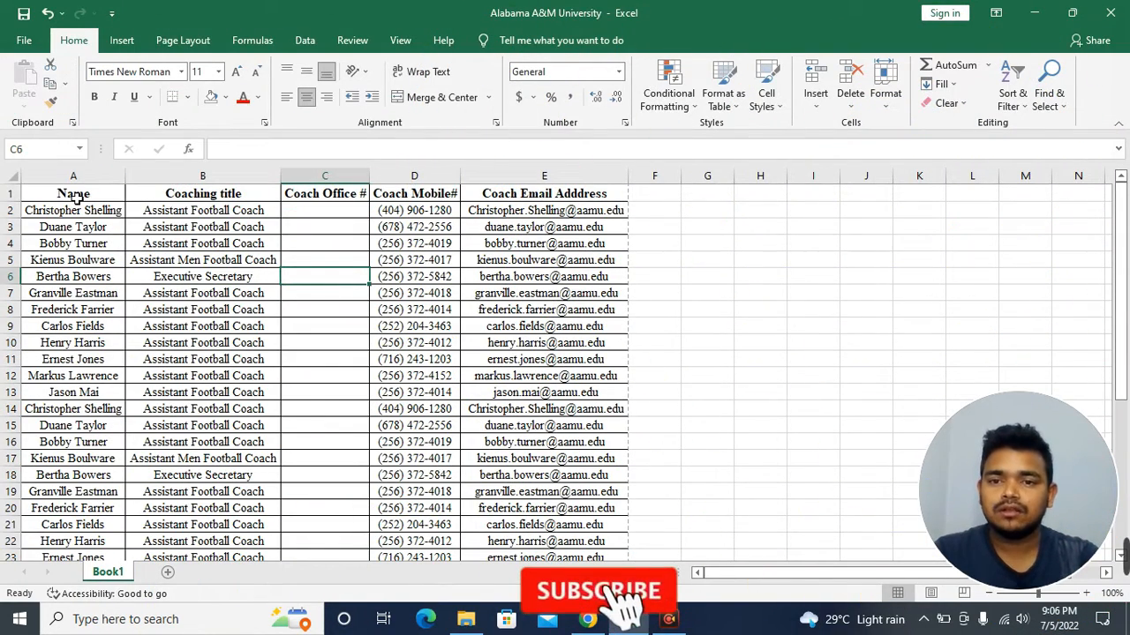
Convert the whole data range A1:E37 into a table that uses the first row as headers
{"action": "left_click_drag", "start_coordinate": [73, 194], "coordinate": [558, 382]}
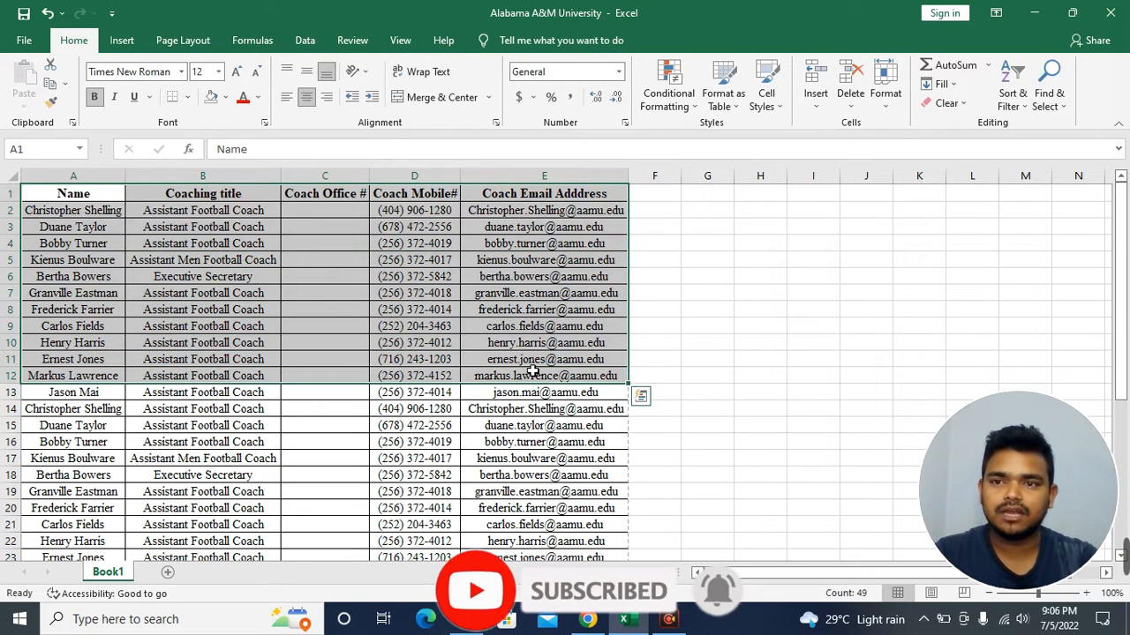
{"action": "left_click", "coordinate": [55, 194]}
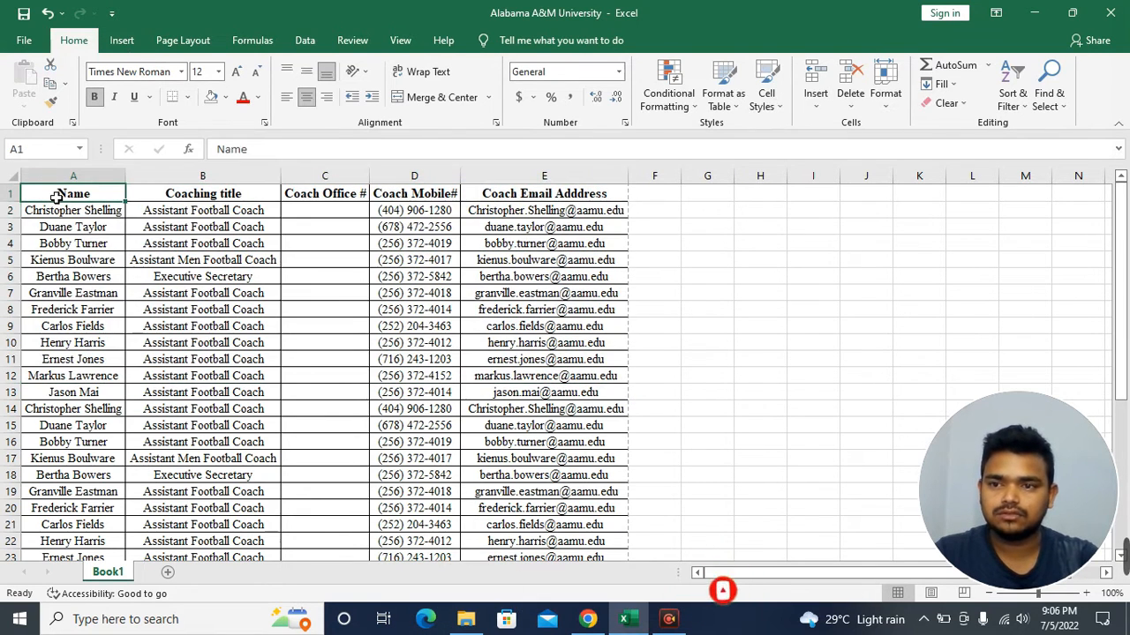
{"action": "key", "text": "ctrl+shift+Right"}
{"action": "key", "text": "ctrl+shift+Down"}
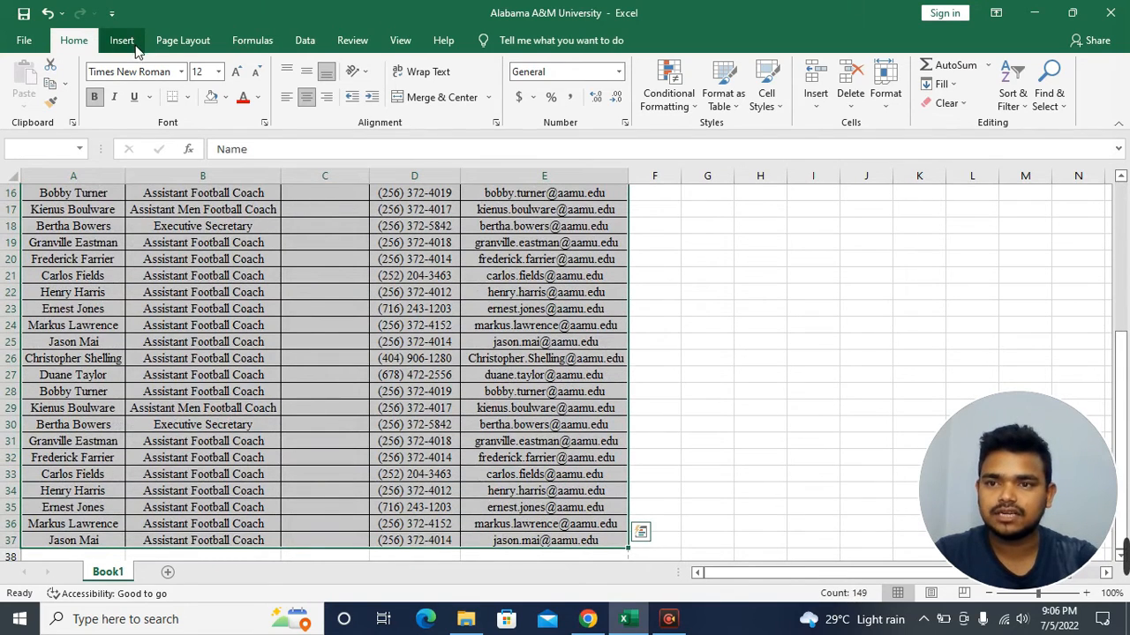
{"action": "left_click", "coordinate": [121, 42]}
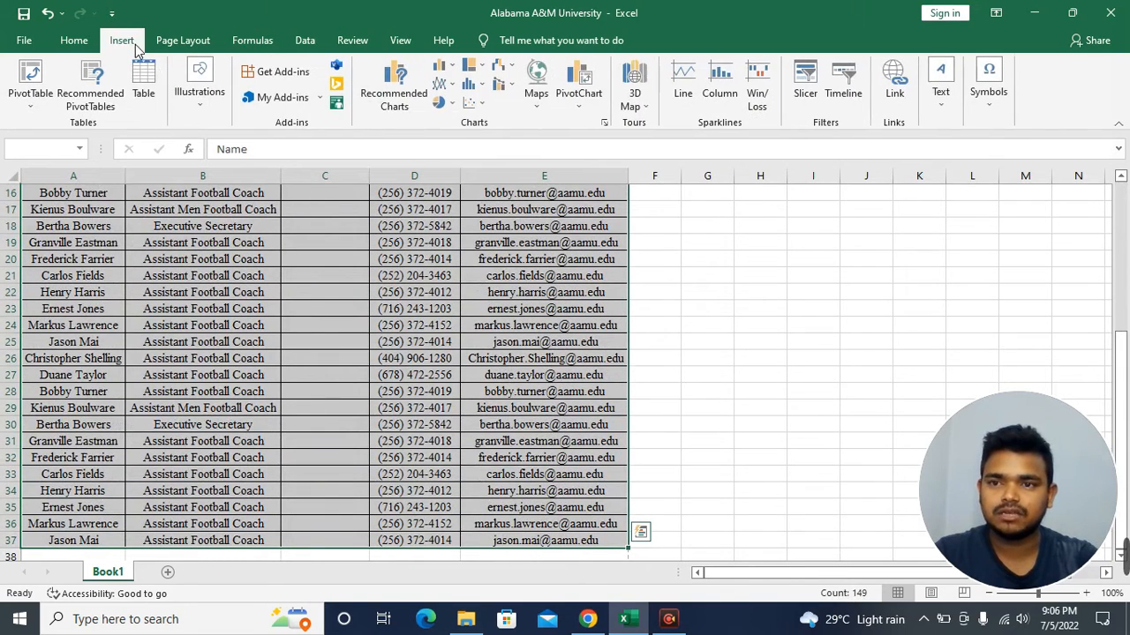
{"action": "left_click", "coordinate": [143, 95]}
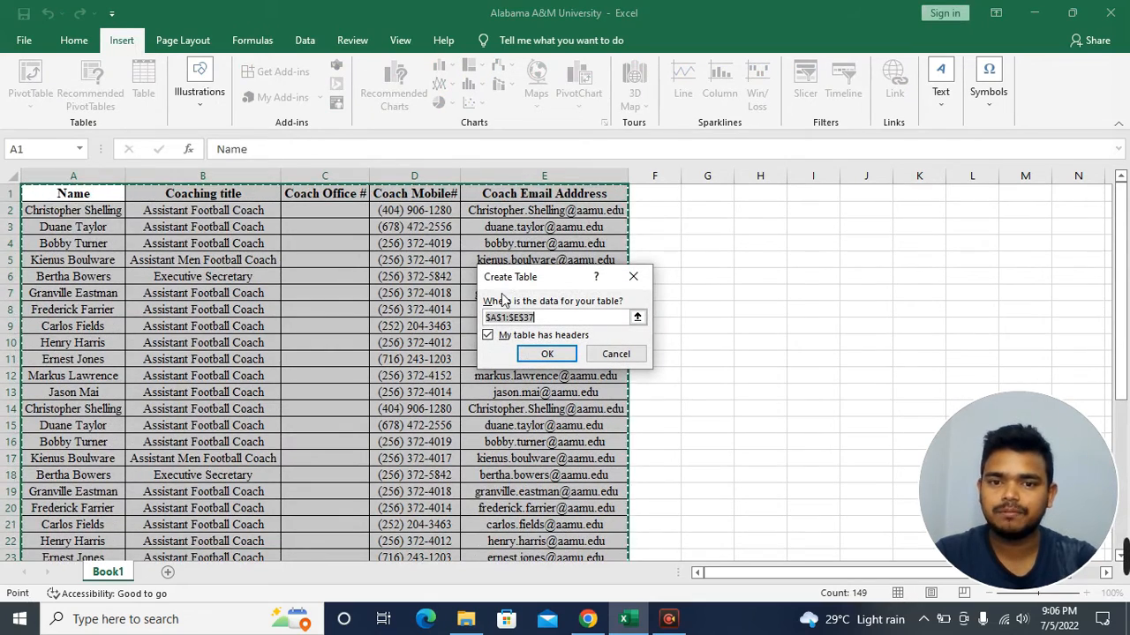
{"action": "left_click", "coordinate": [545, 355]}
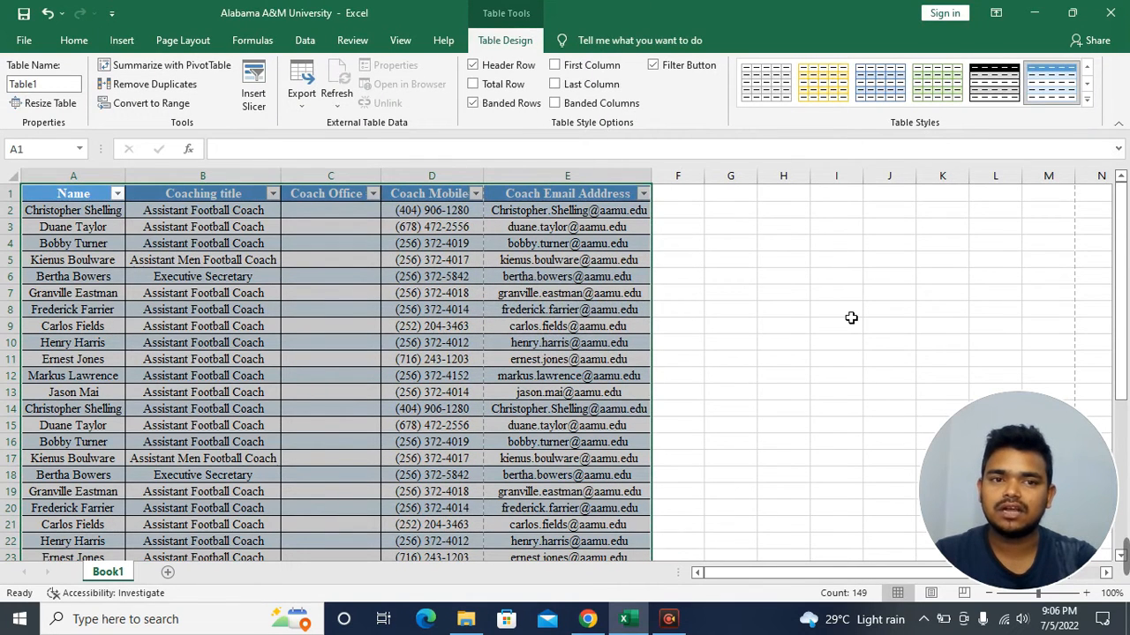
Apply the gold medium table style with banded rows to the new table
{"action": "left_click", "coordinate": [1086, 84]}
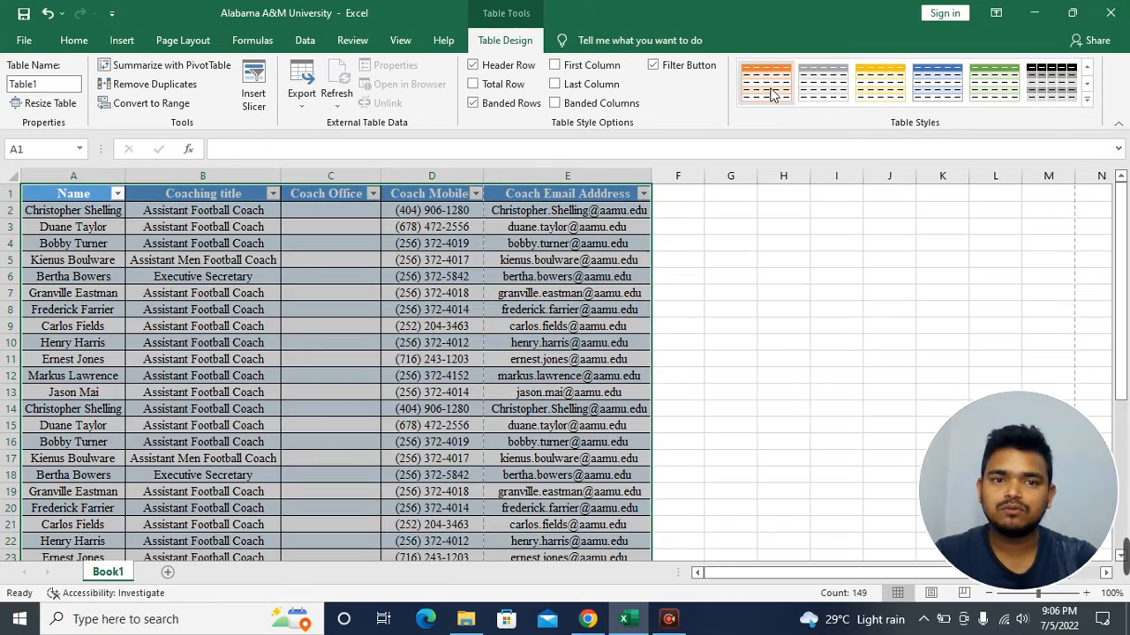
{"action": "left_click", "coordinate": [1086, 99]}
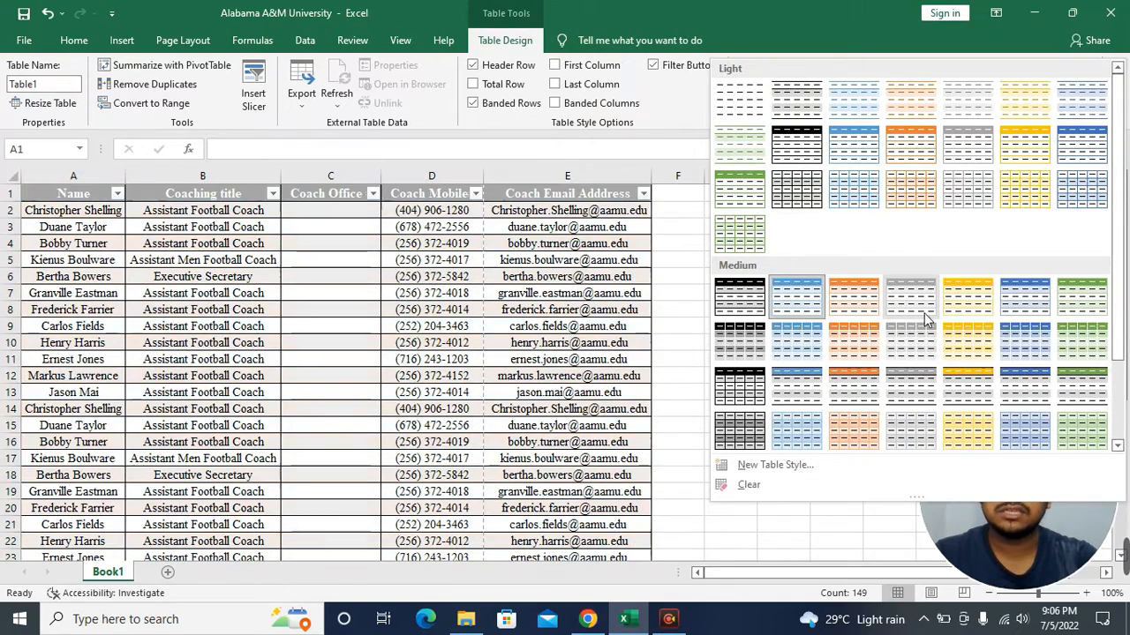
{"action": "left_click", "coordinate": [964, 310]}
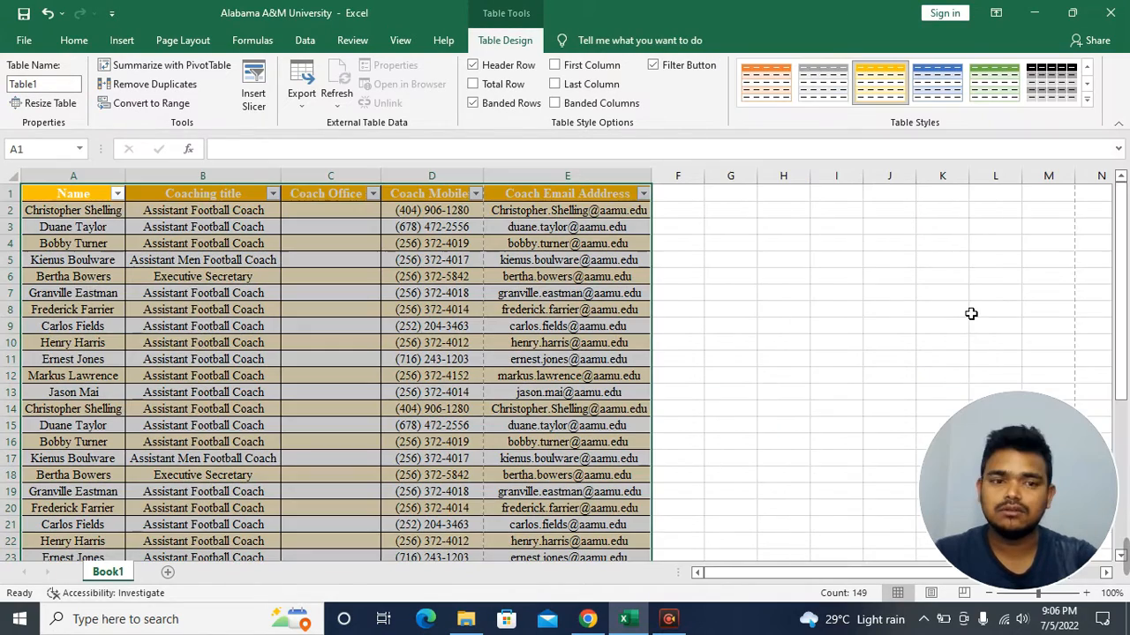
{"action": "left_click", "coordinate": [544, 392]}
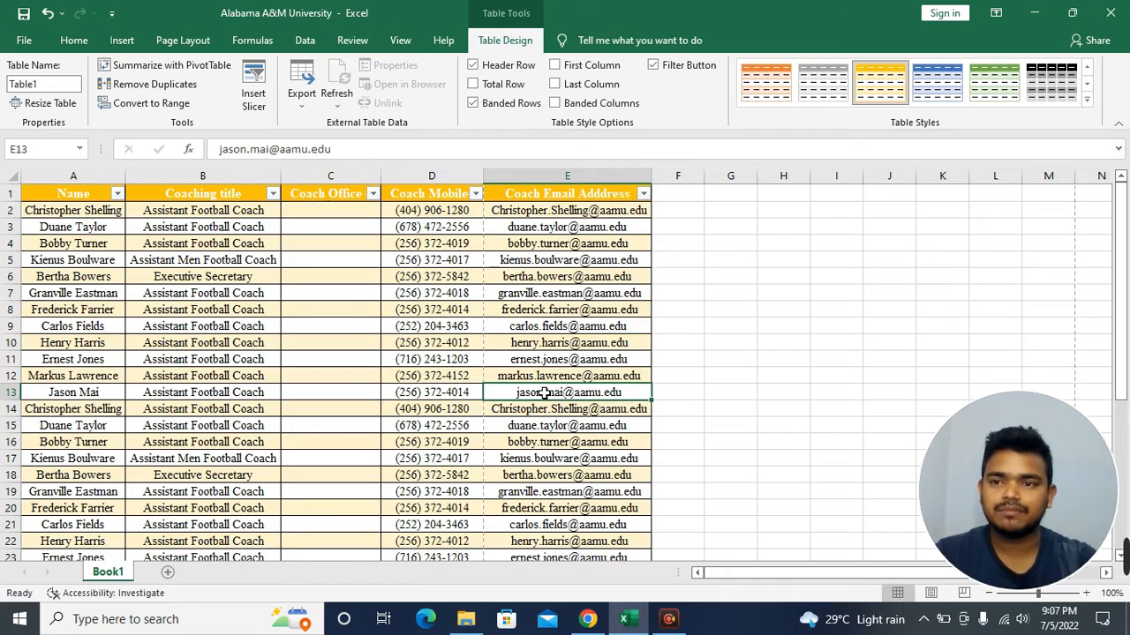
Undo the table style change and the table creation, and deselect the data range
{"action": "key", "text": "ctrl+z"}
{"action": "key", "text": "ctrl+z"}
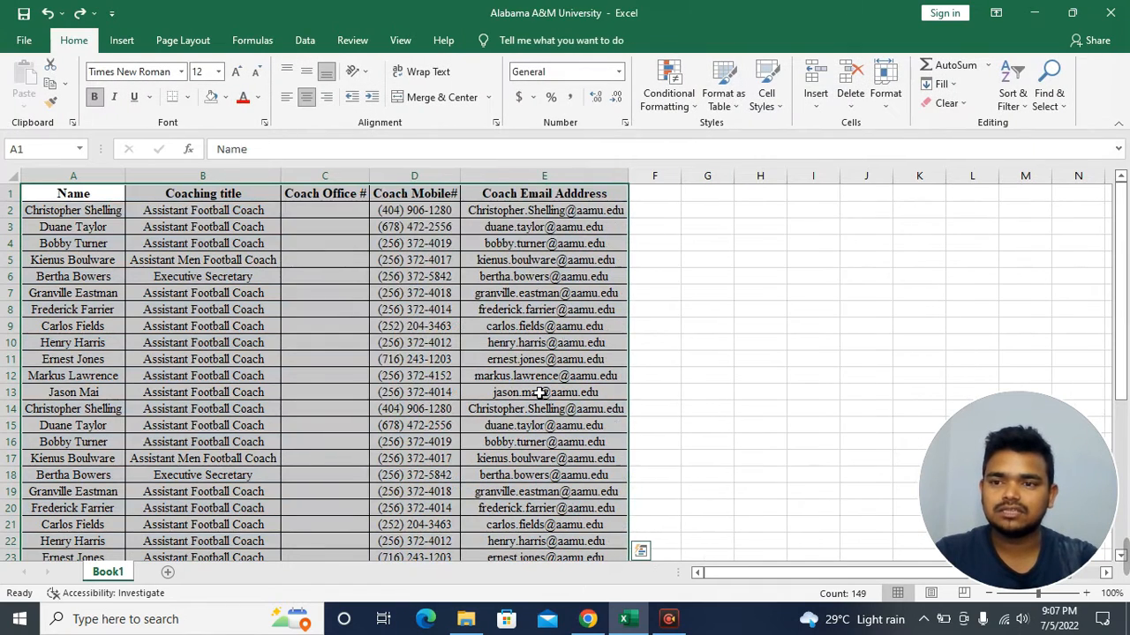
{"action": "left_click", "coordinate": [662, 377]}
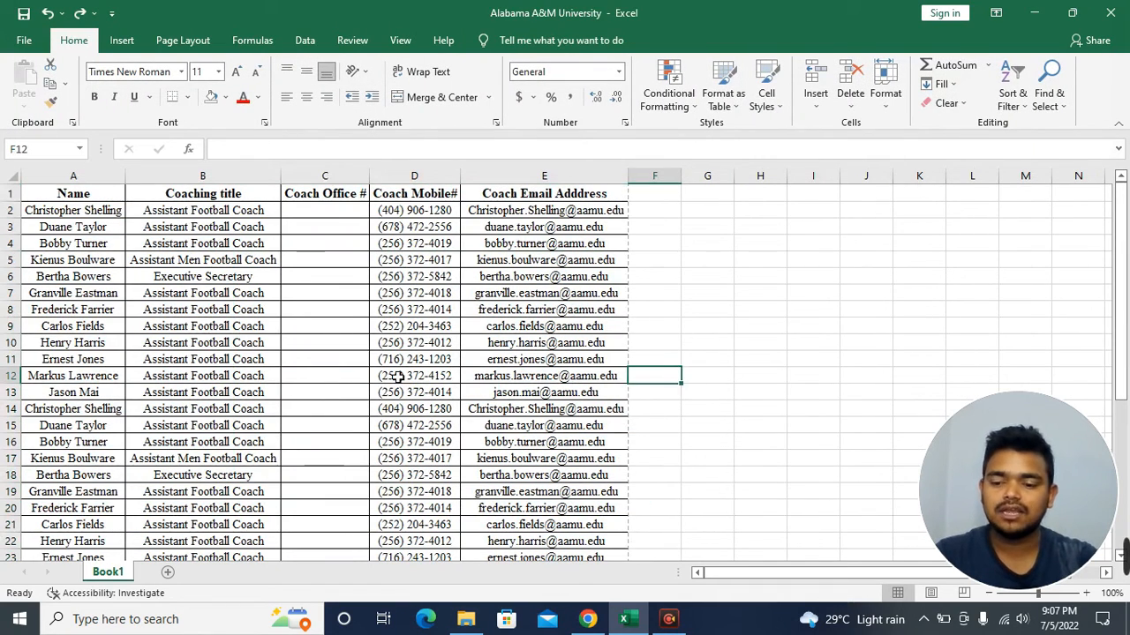
Create a table from A1:E37 with the headers option turned off, and apply a blue medium banded table style
{"action": "key", "text": "ctrl+t"}
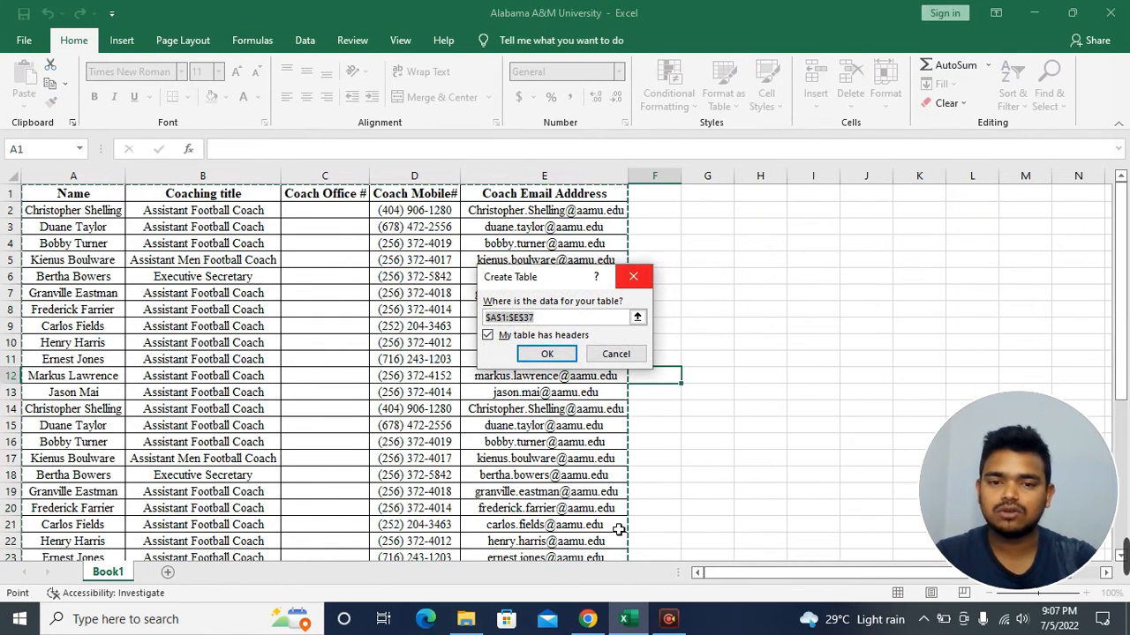
{"action": "left_click", "coordinate": [488, 336]}
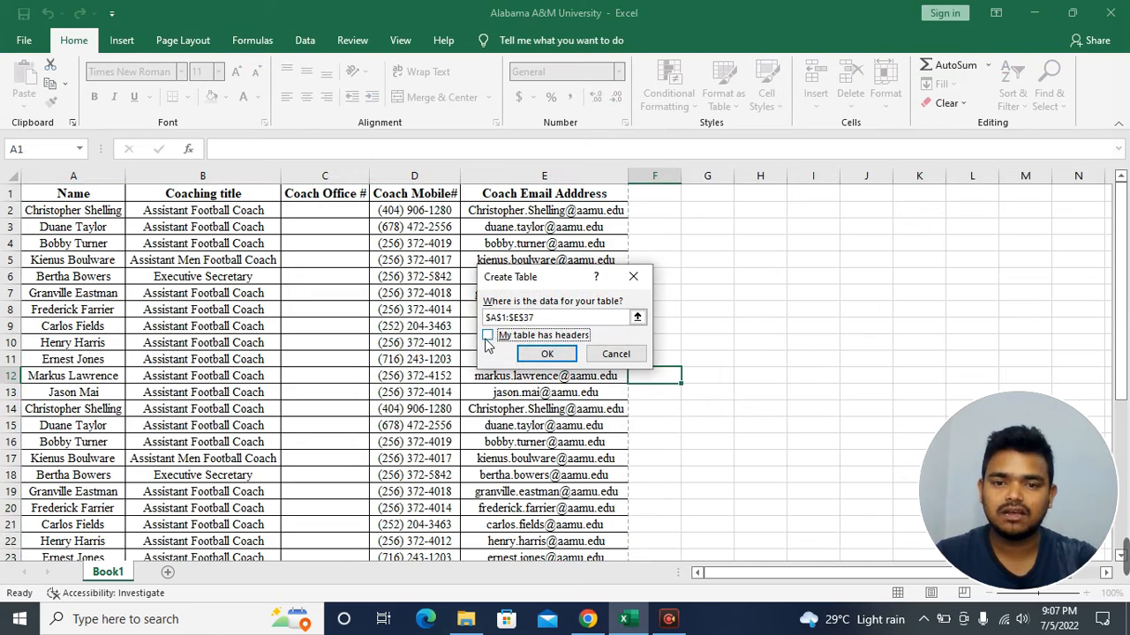
{"action": "key", "text": "space"}
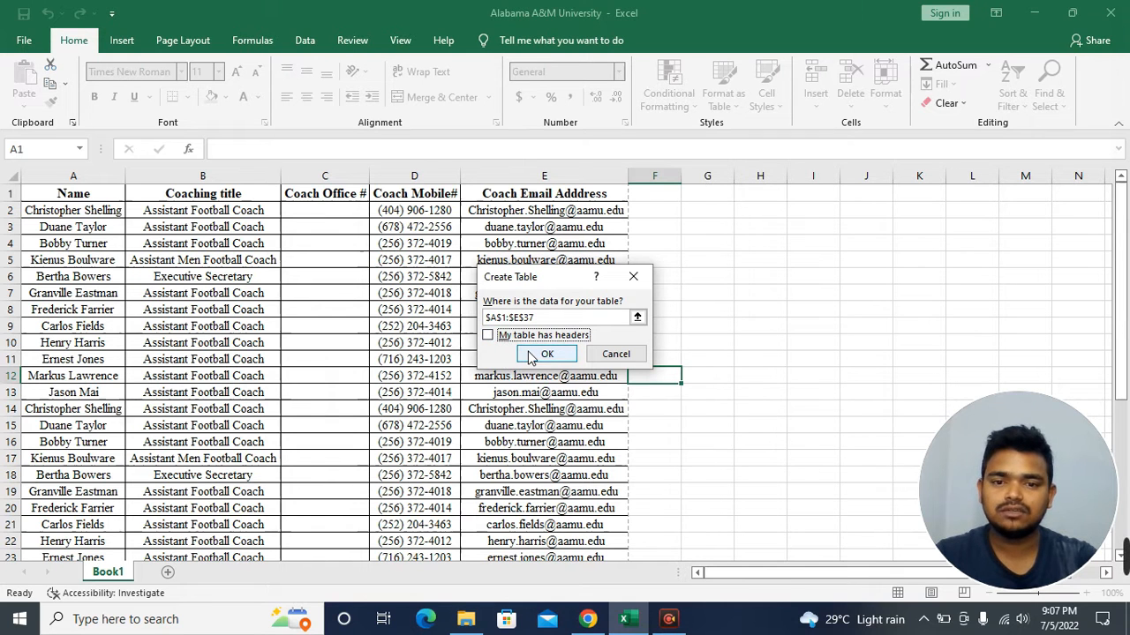
{"action": "left_click", "coordinate": [548, 354]}
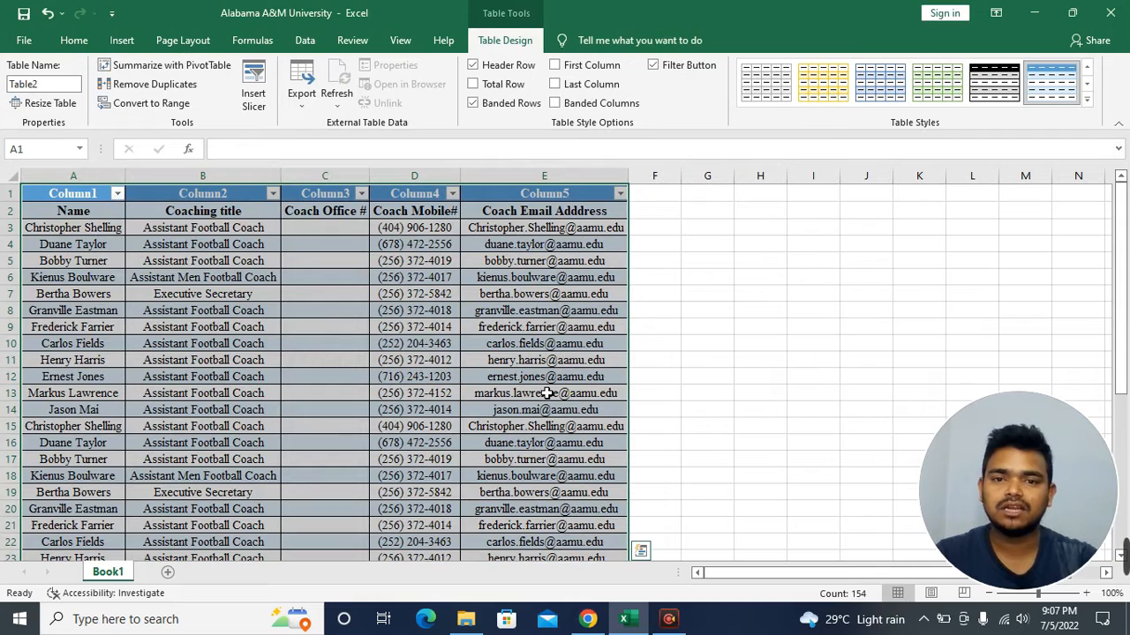
{"action": "left_click", "coordinate": [1087, 100]}
{"action": "left_click", "coordinate": [968, 289]}
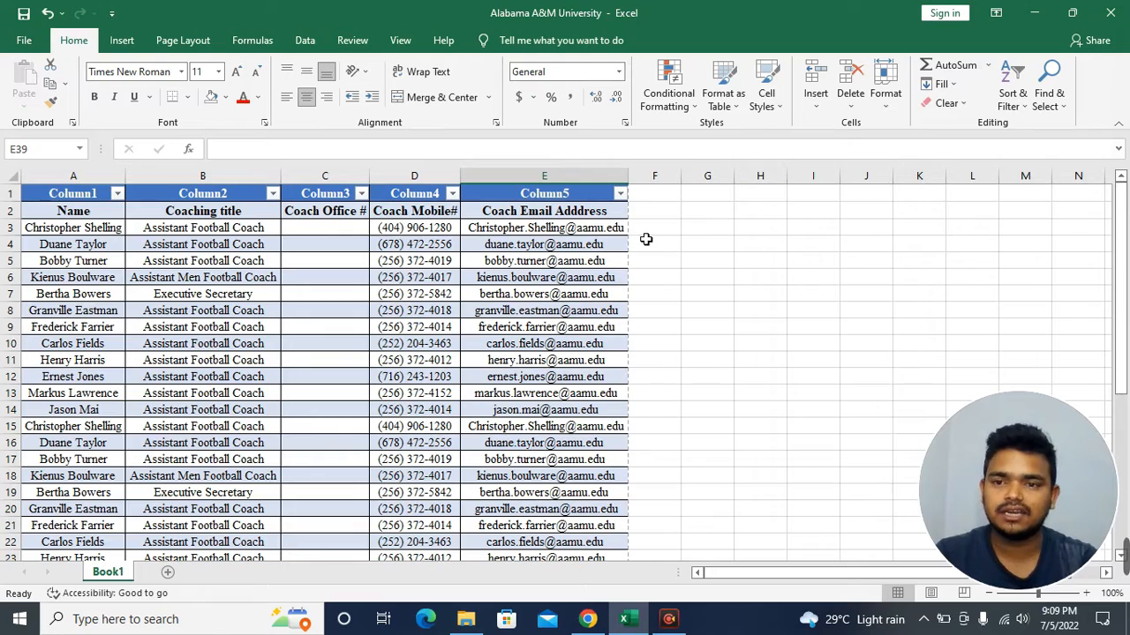
Browse the table down to its last row and back up, and move to its last cell, E38
{"action": "left_click", "coordinate": [589, 216]}
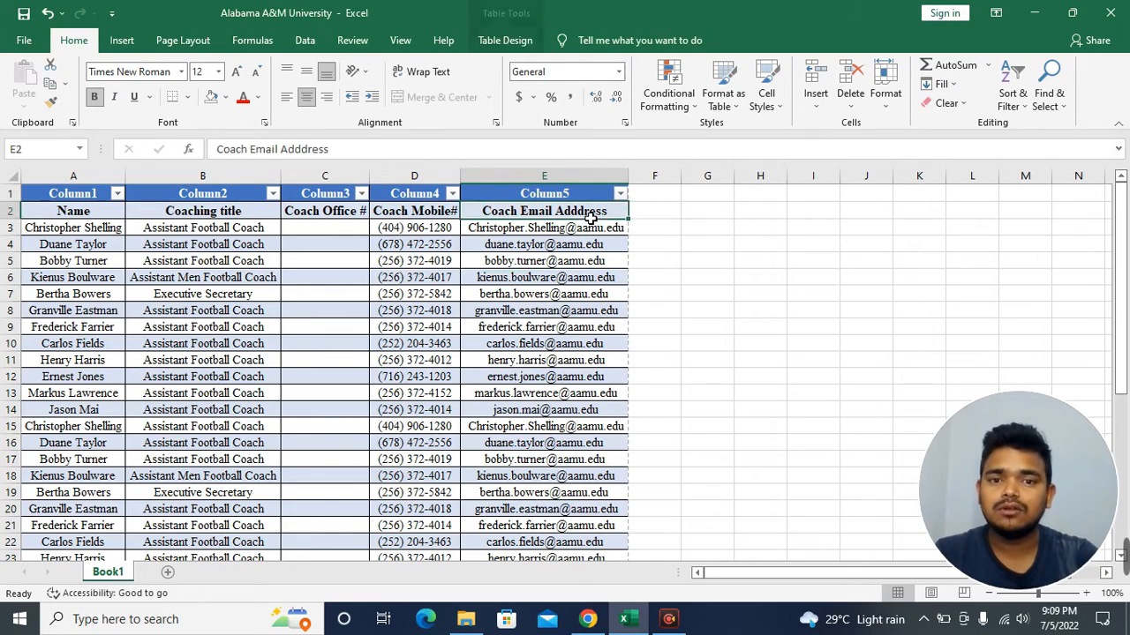
{"action": "scroll", "coordinate": [575, 235], "scroll_direction": "down", "scroll_amount": 1}
{"action": "scroll", "coordinate": [575, 234], "scroll_direction": "down", "scroll_amount": 8}
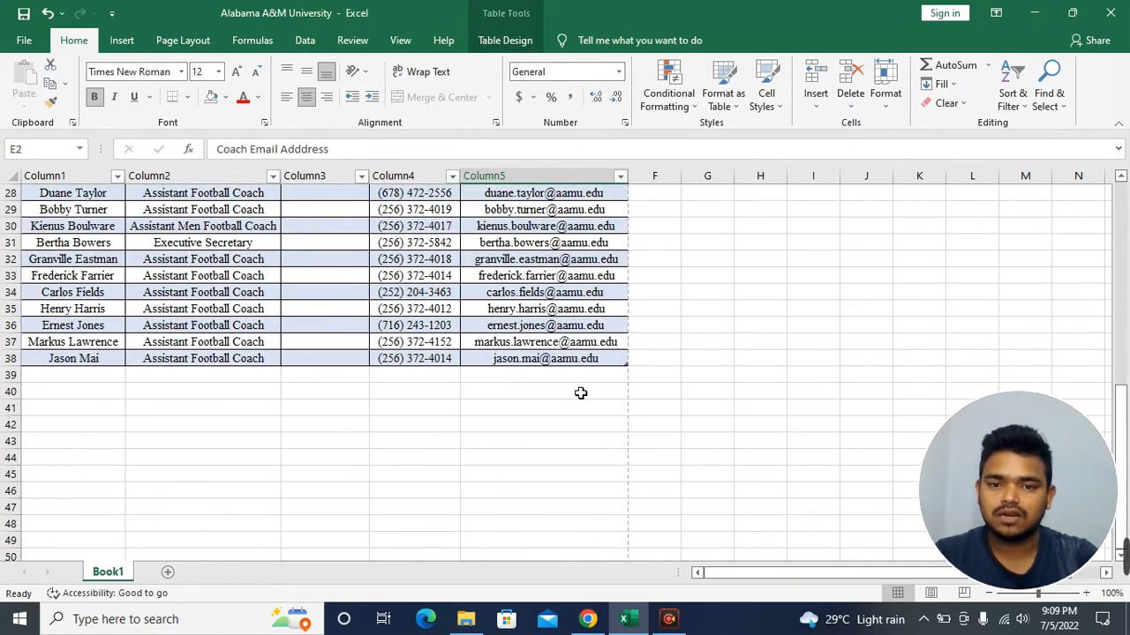
{"action": "left_click", "coordinate": [580, 378]}
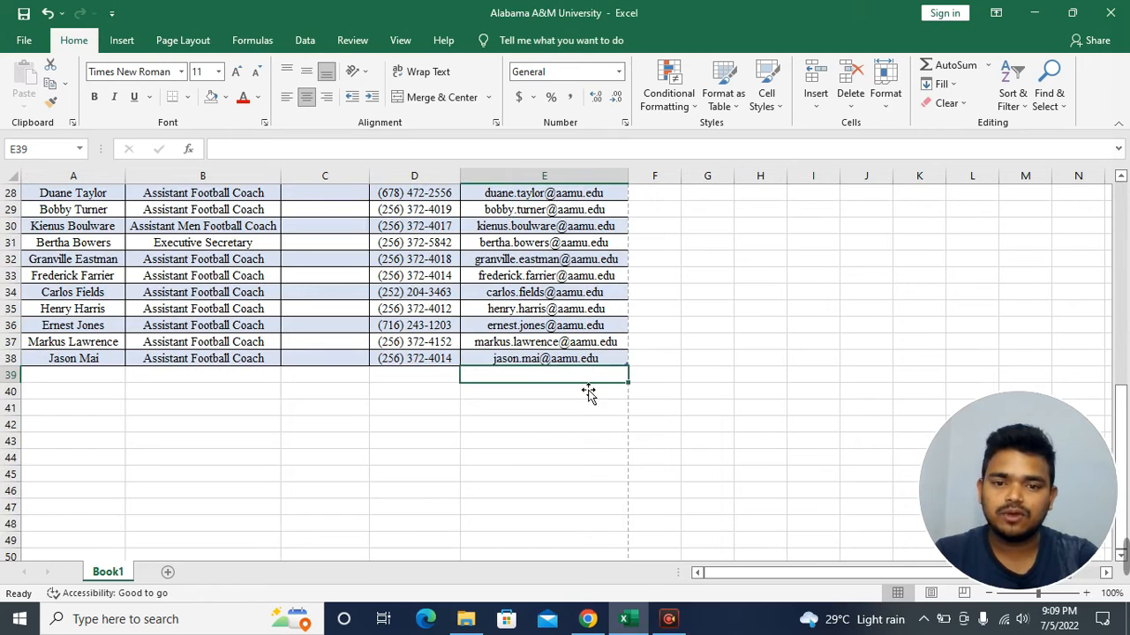
{"action": "scroll", "coordinate": [589, 395], "scroll_direction": "up", "scroll_amount": 7}
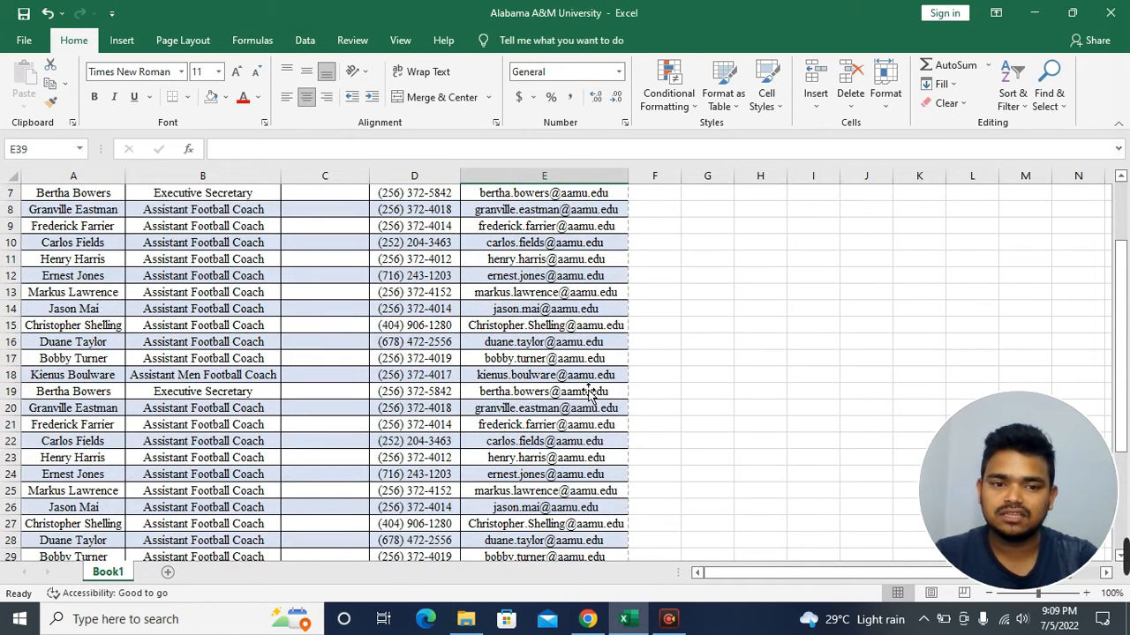
{"action": "scroll", "coordinate": [588, 395], "scroll_direction": "up", "scroll_amount": 2}
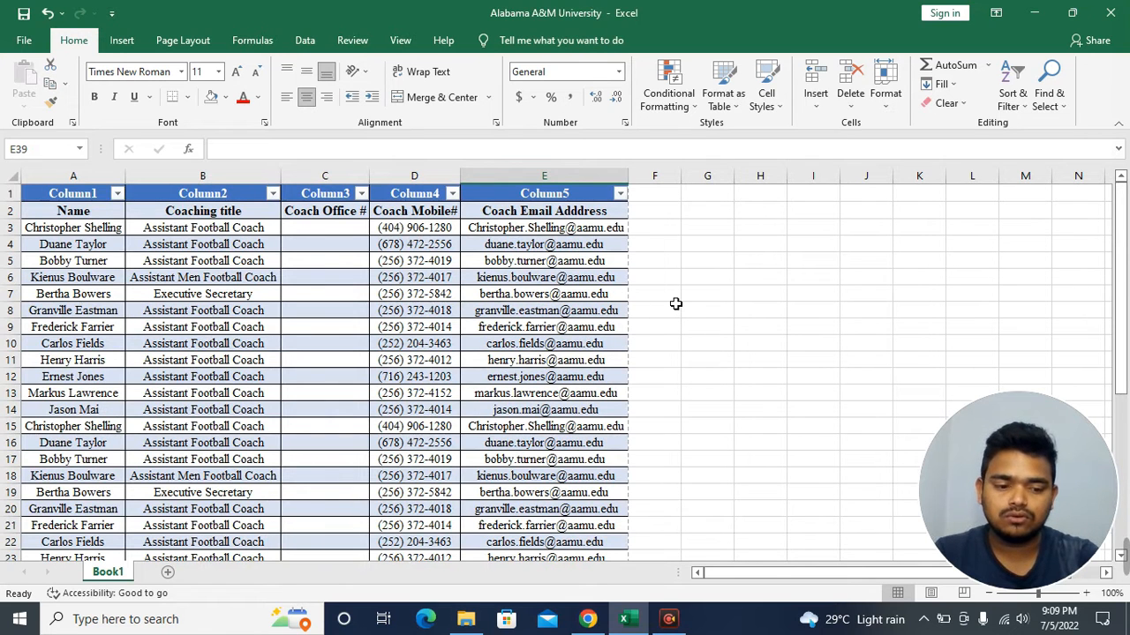
{"action": "key", "text": "Up"}
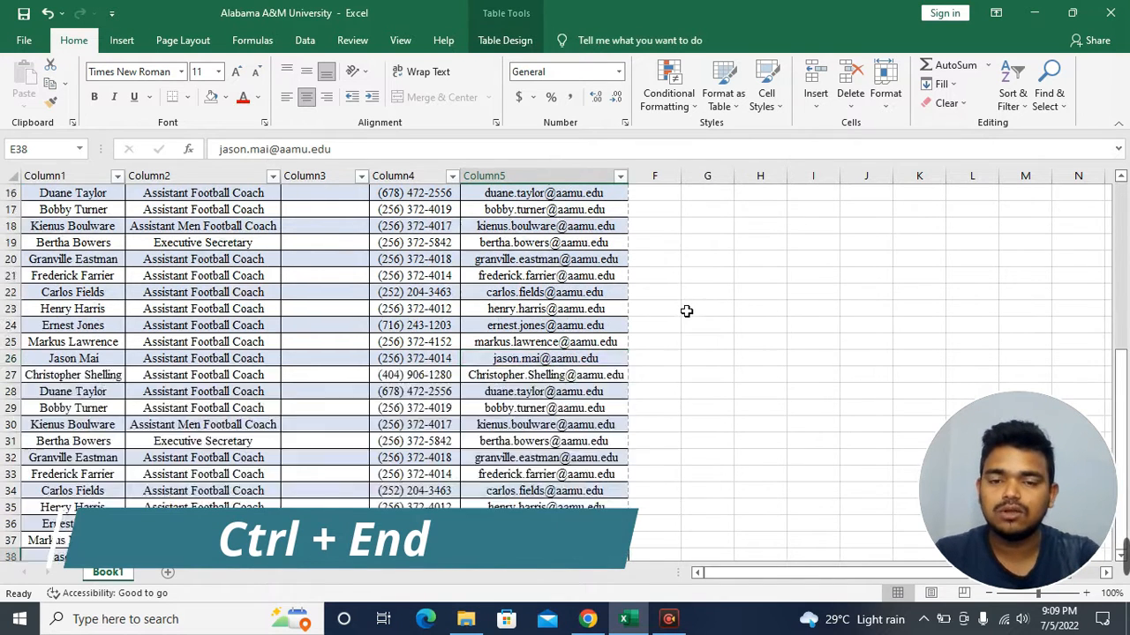
Select the empty cell F3, jump to the last used cell, E38, and return to cell A1
{"action": "scroll", "coordinate": [679, 307], "scroll_direction": "up", "scroll_amount": 9}
{"action": "left_click", "coordinate": [666, 229]}
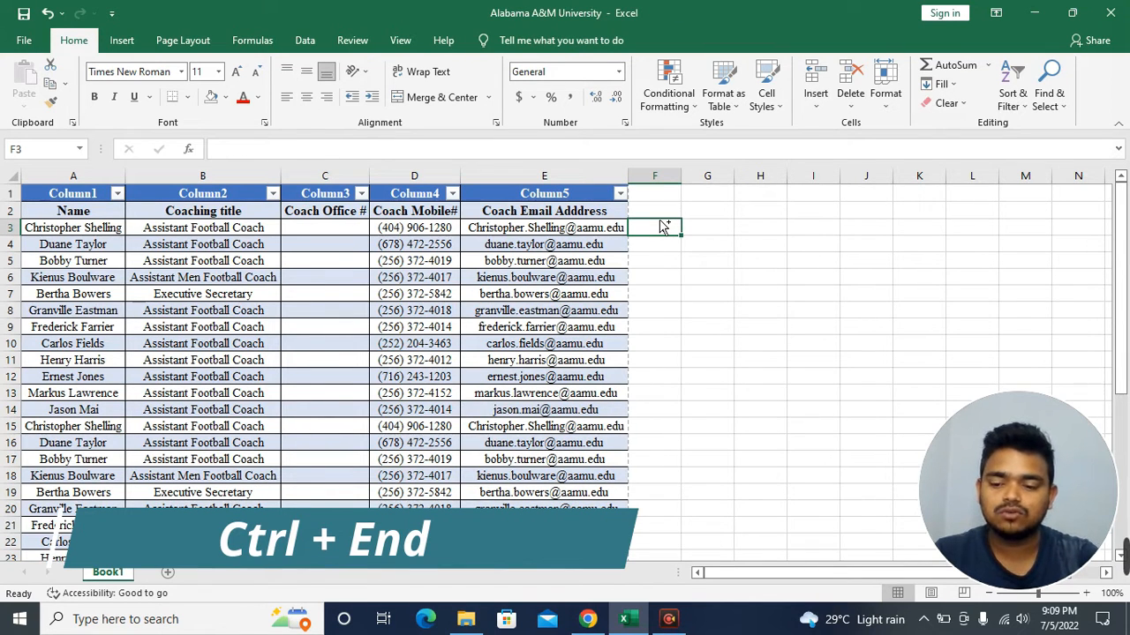
{"action": "key", "text": "ctrl+End"}
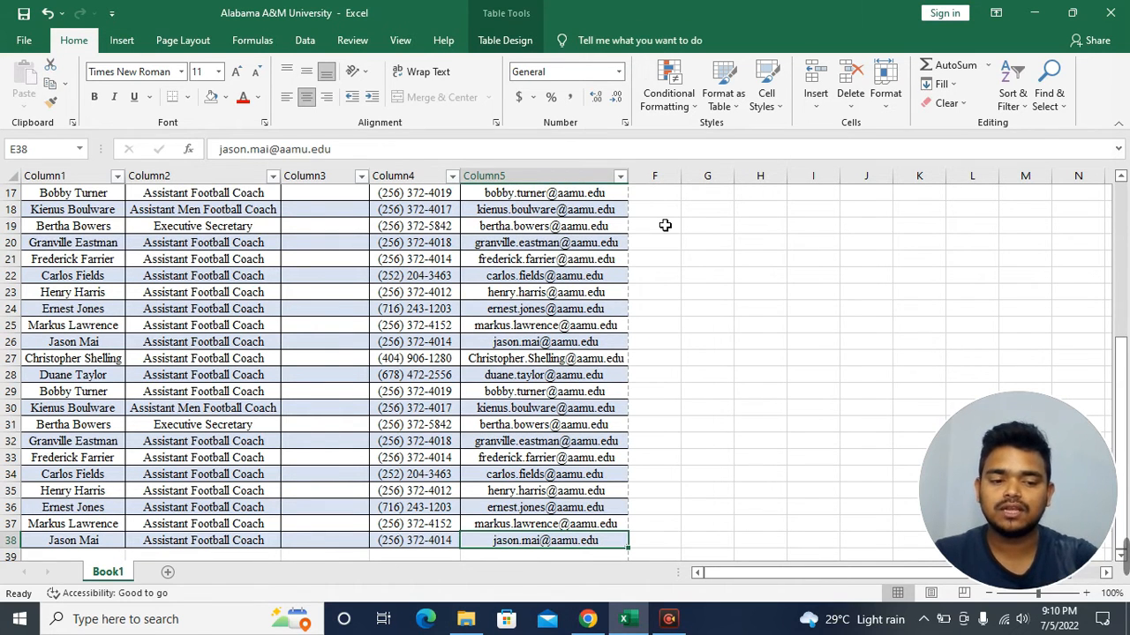
{"action": "key", "text": "ctrl+Home"}
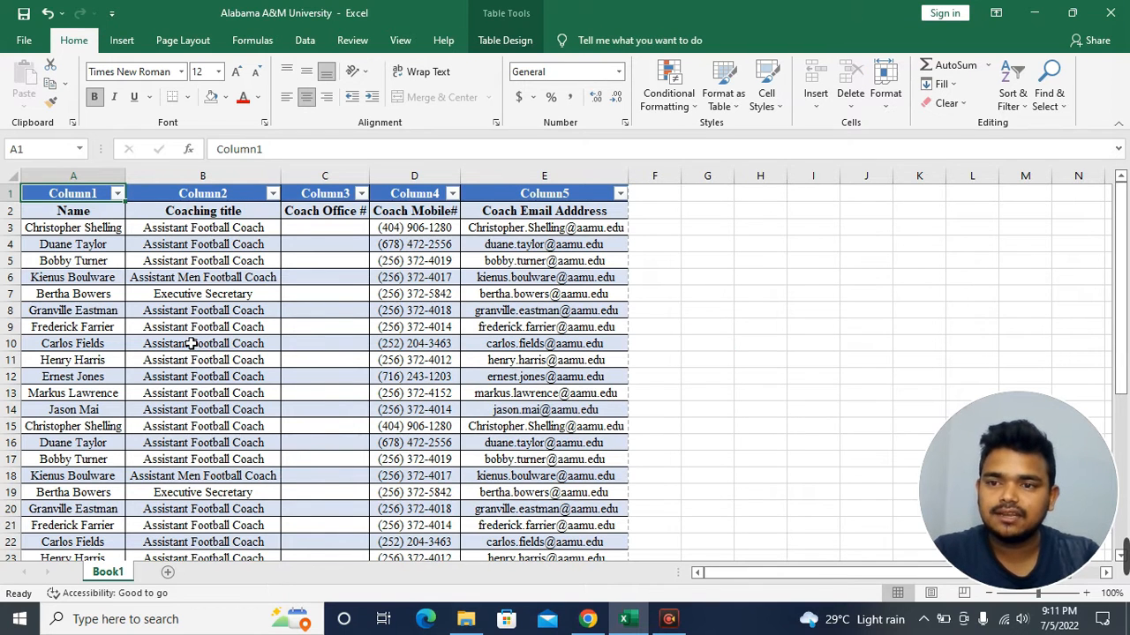
Starting from B1, jump to the last filled cell of column B and back up to its header
{"action": "left_click", "coordinate": [221, 195]}
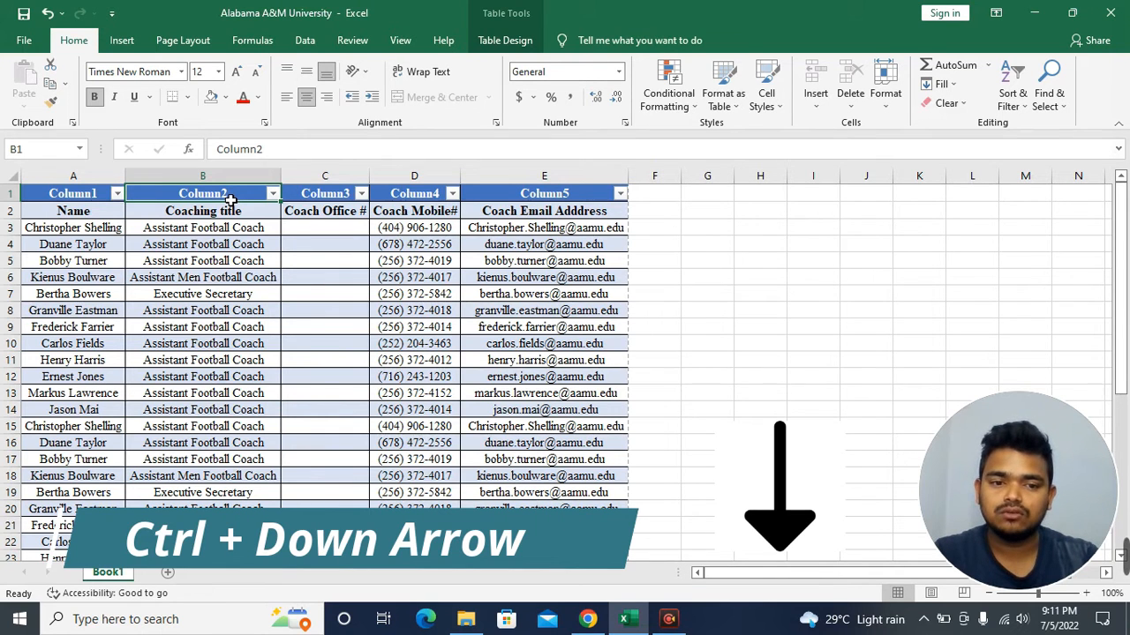
{"action": "key", "text": "ctrl+Down"}
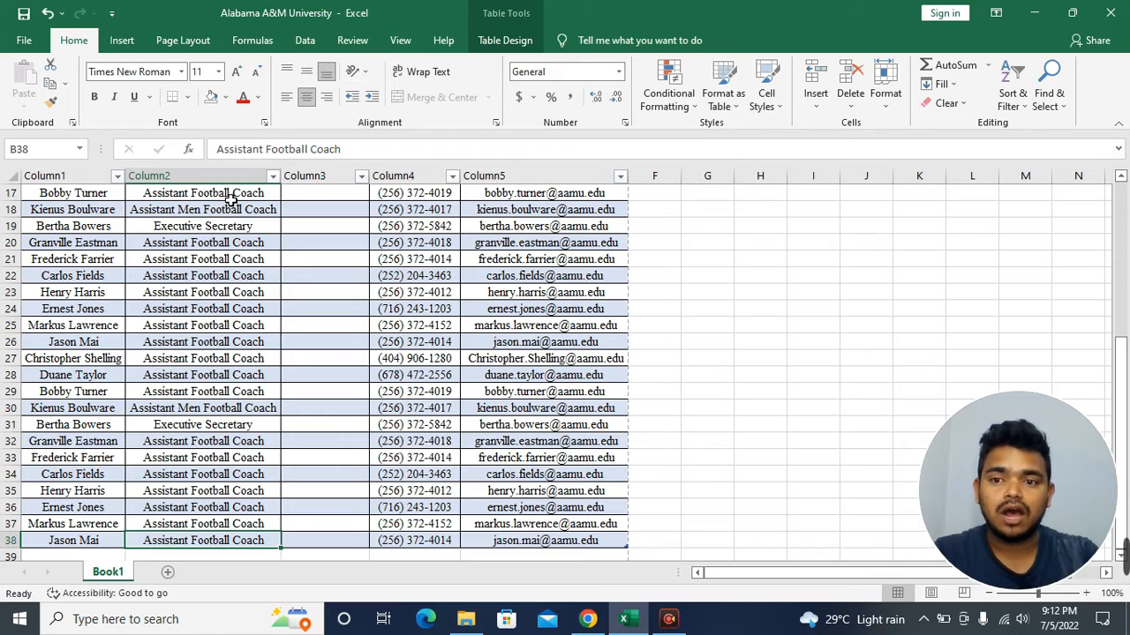
{"action": "key", "text": "ctrl+Up"}
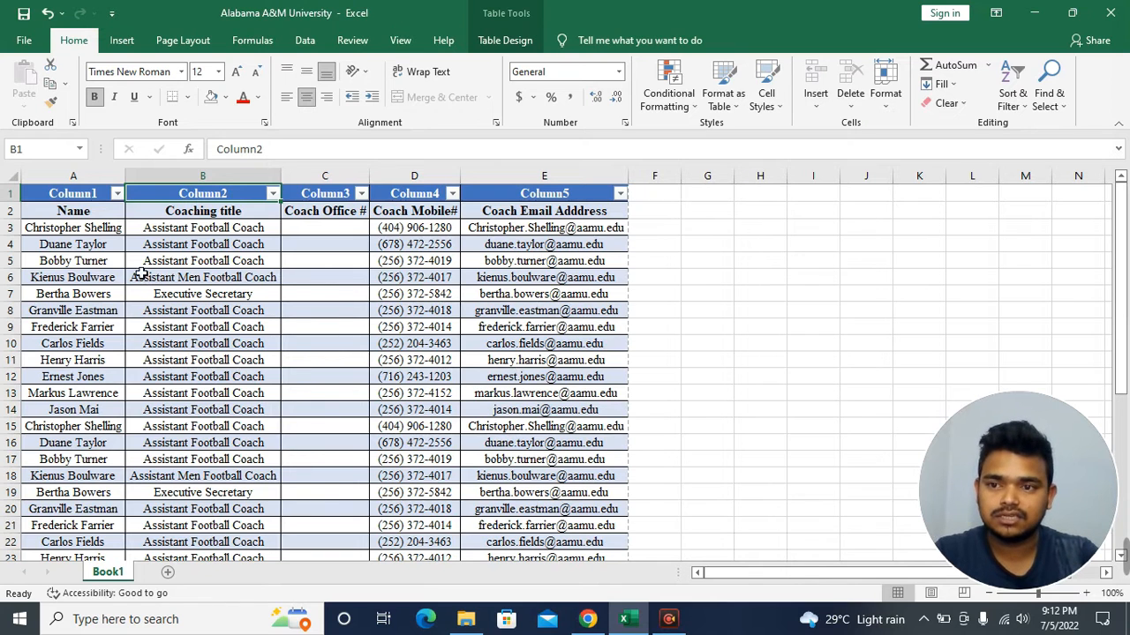
Try to select the first coach's data across row 3, clearing the selection after each attempt
{"action": "left_click", "coordinate": [120, 229]}
{"action": "left_click_drag", "start_coordinate": [121, 228], "coordinate": [606, 234]}
{"action": "left_click", "coordinate": [490, 326]}
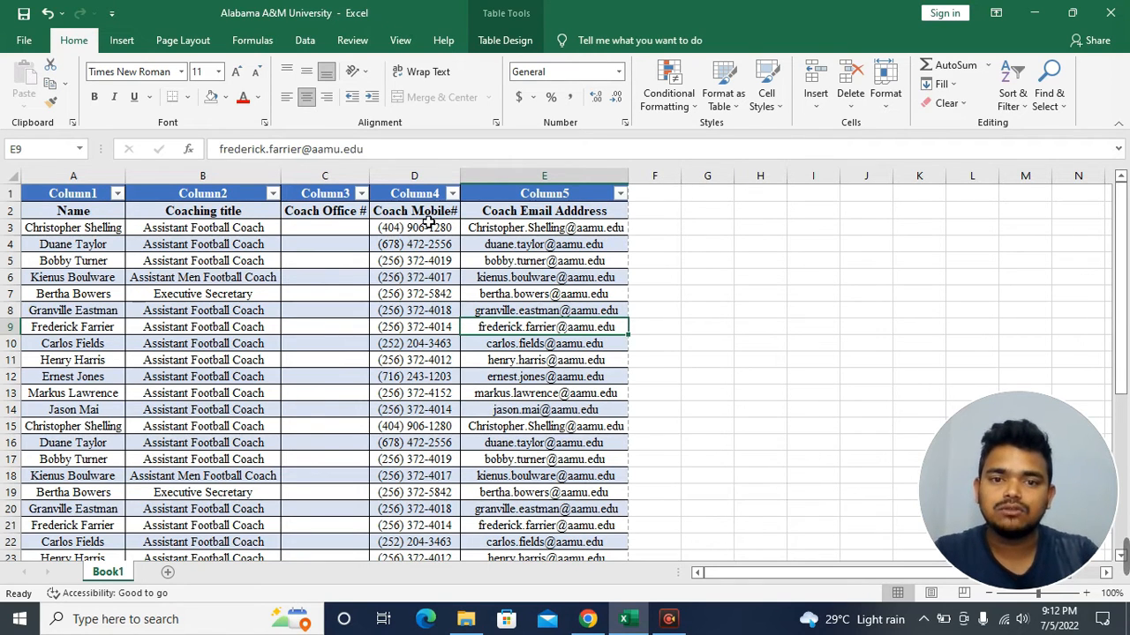
{"action": "left_click_drag", "start_coordinate": [63, 231], "coordinate": [971, 266]}
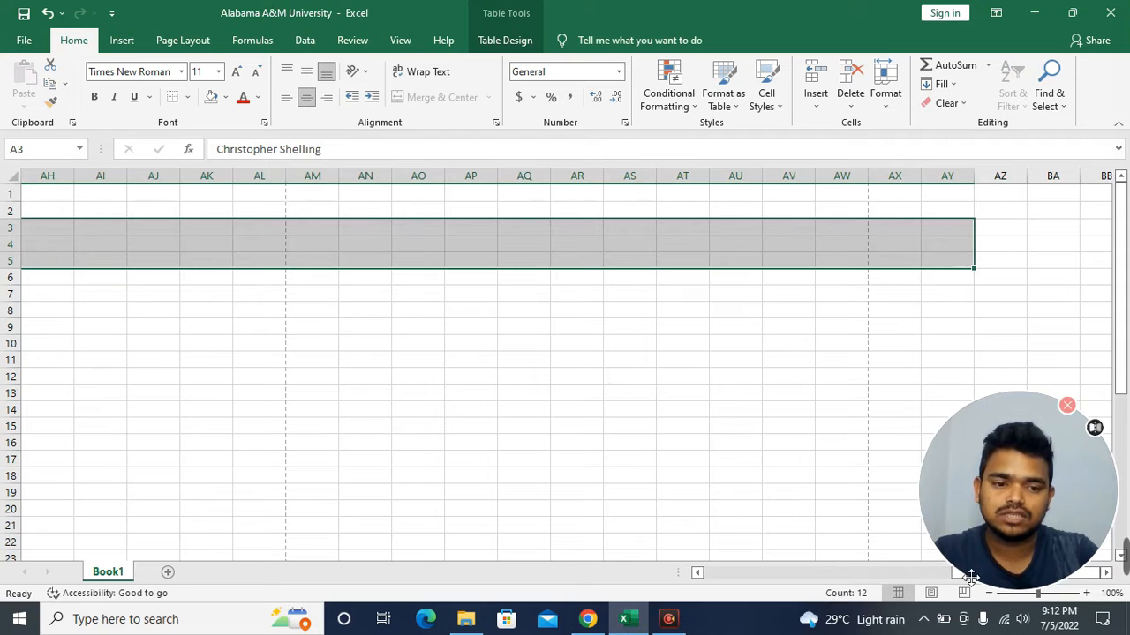
{"action": "left_click_drag", "start_coordinate": [956, 579], "coordinate": [701, 615]}
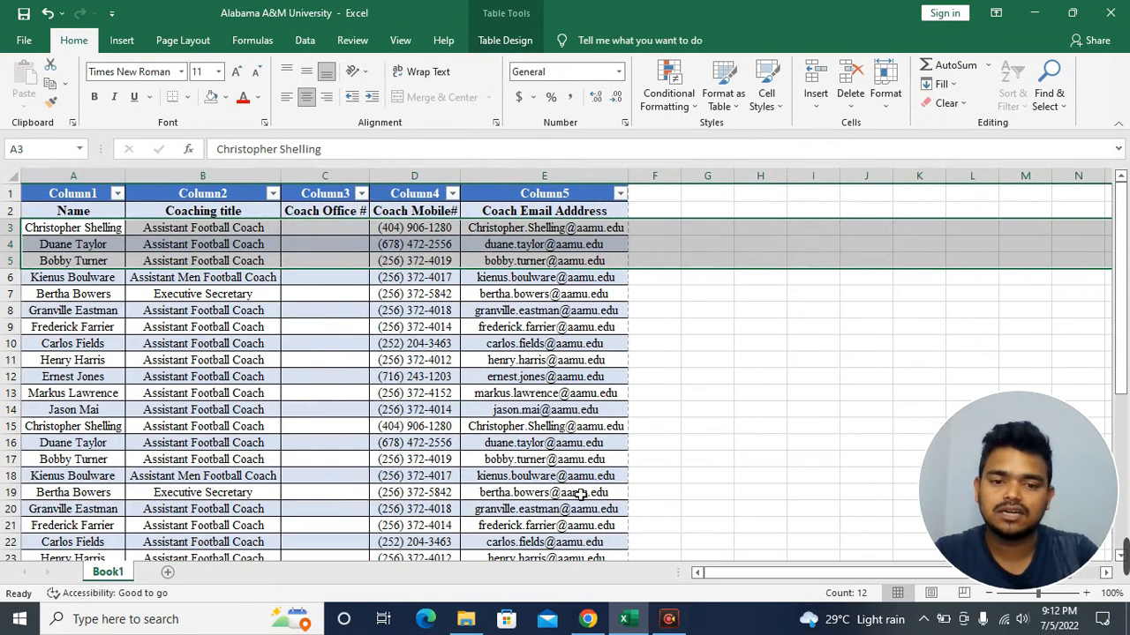
{"action": "left_click", "coordinate": [339, 347]}
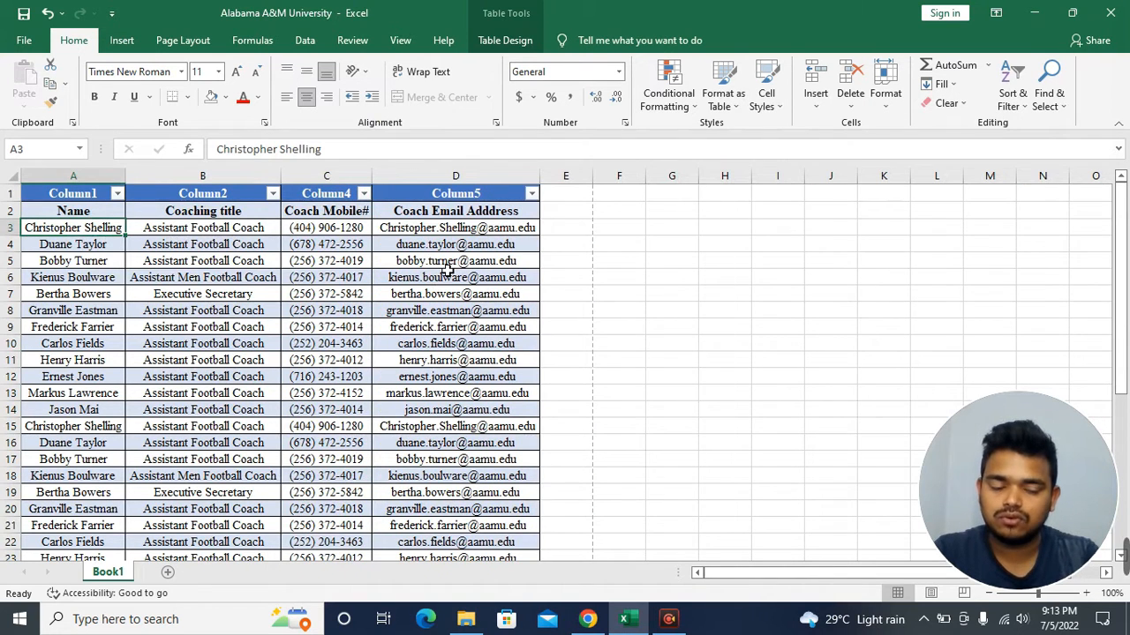
Select the first coach's row from A3 to its last filled column, D, and clear the selection
{"action": "left_click", "coordinate": [108, 256]}
{"action": "left_click", "coordinate": [93, 232]}
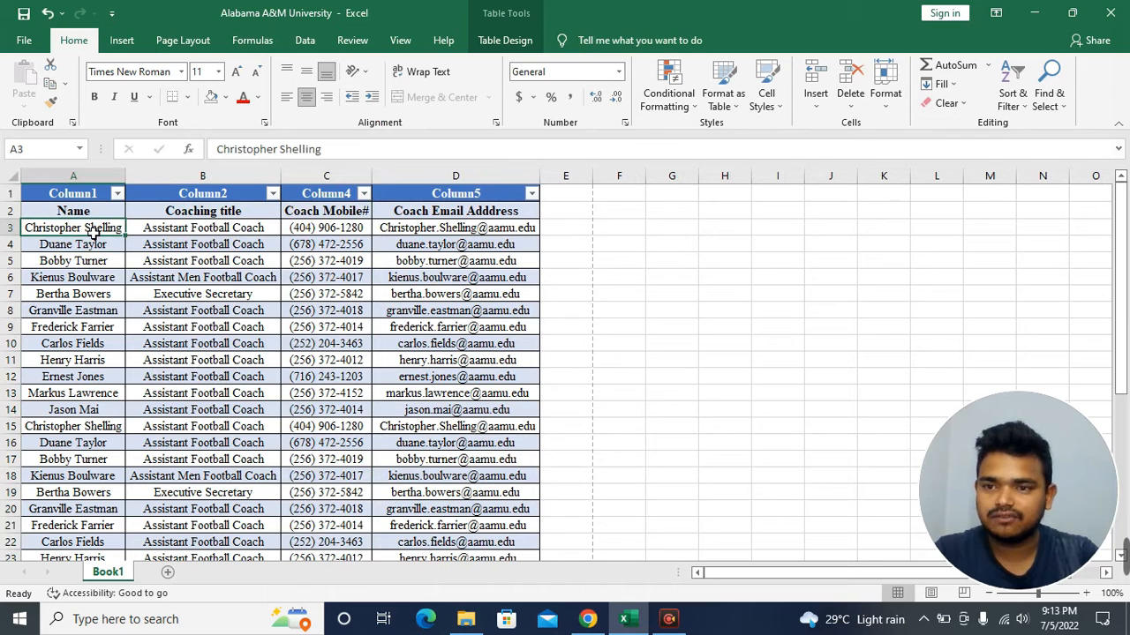
{"action": "key", "text": "ctrl+shift+Right"}
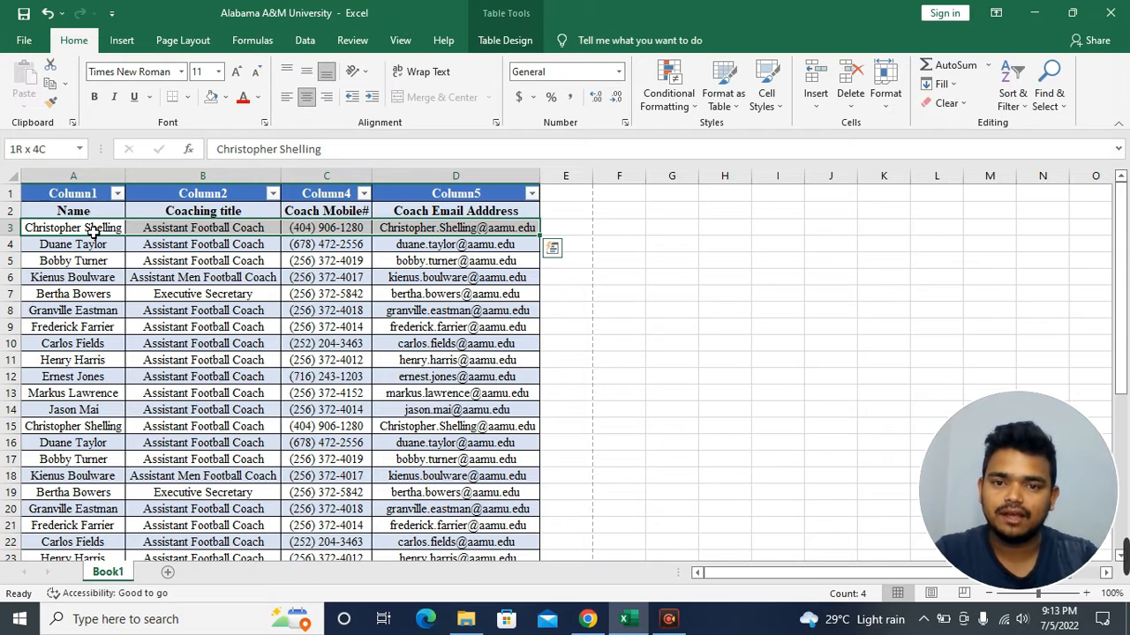
{"action": "left_click", "coordinate": [241, 343]}
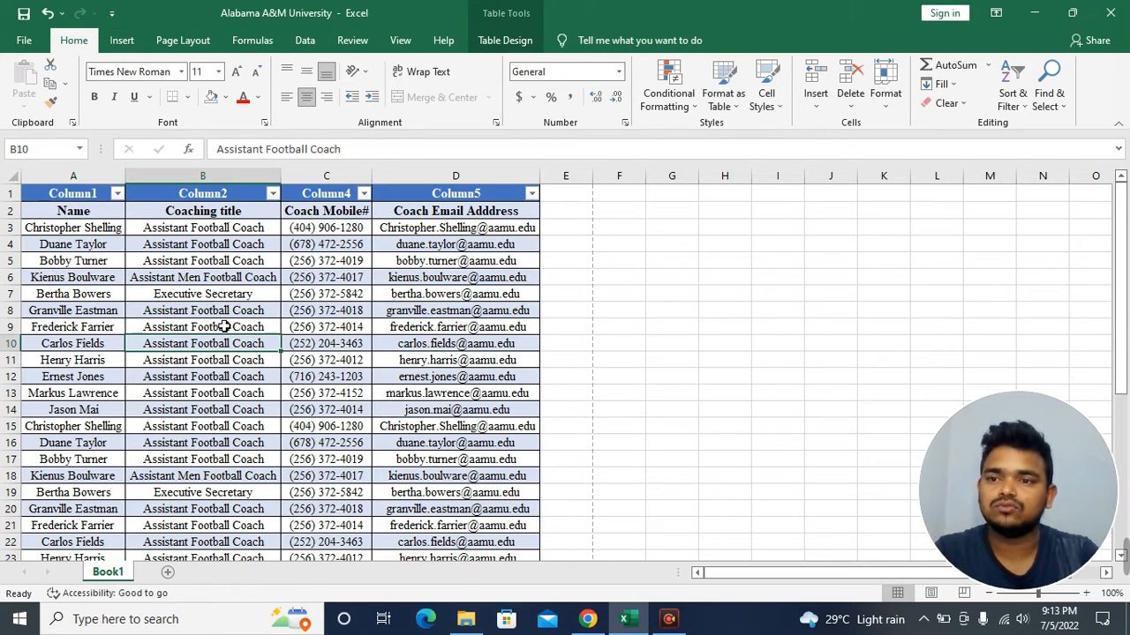
Select the header cells A1:D1, clear them, and select the table range A1:D37
{"action": "left_click_drag", "start_coordinate": [50, 201], "coordinate": [477, 202]}
{"action": "left_click", "coordinate": [456, 261]}
{"action": "left_click_drag", "start_coordinate": [64, 200], "coordinate": [473, 532]}
{"action": "scroll", "coordinate": [474, 534], "scroll_direction": "up", "scroll_amount": 5}
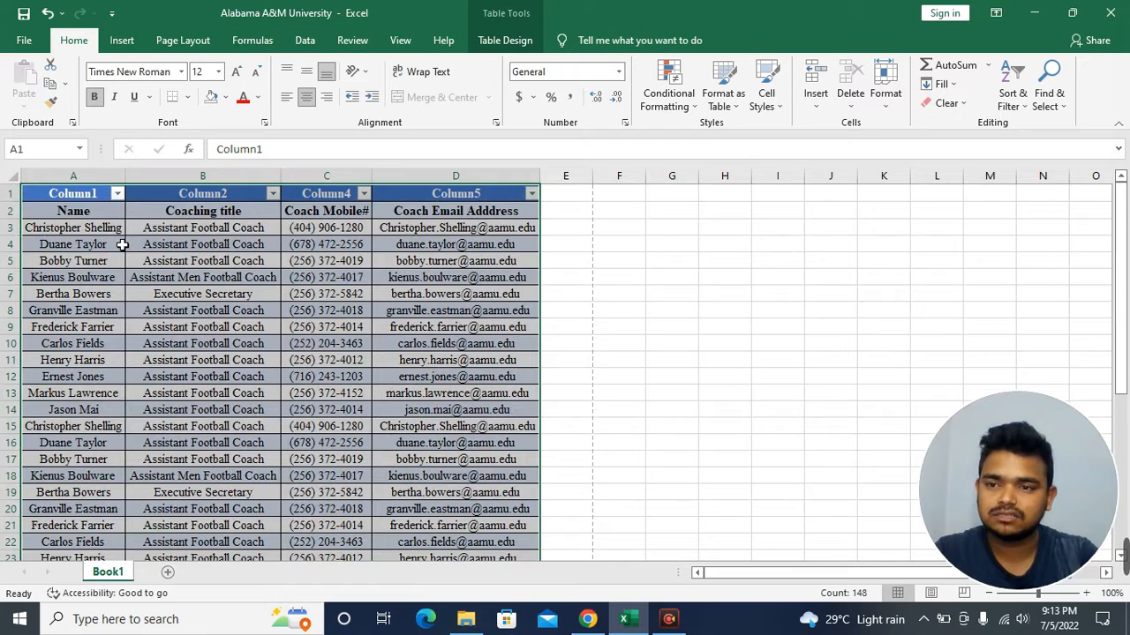
Starting from A1, select the header row A1:D1, extend the selection to the table's last row, and deselect it
{"action": "left_click", "coordinate": [54, 195]}
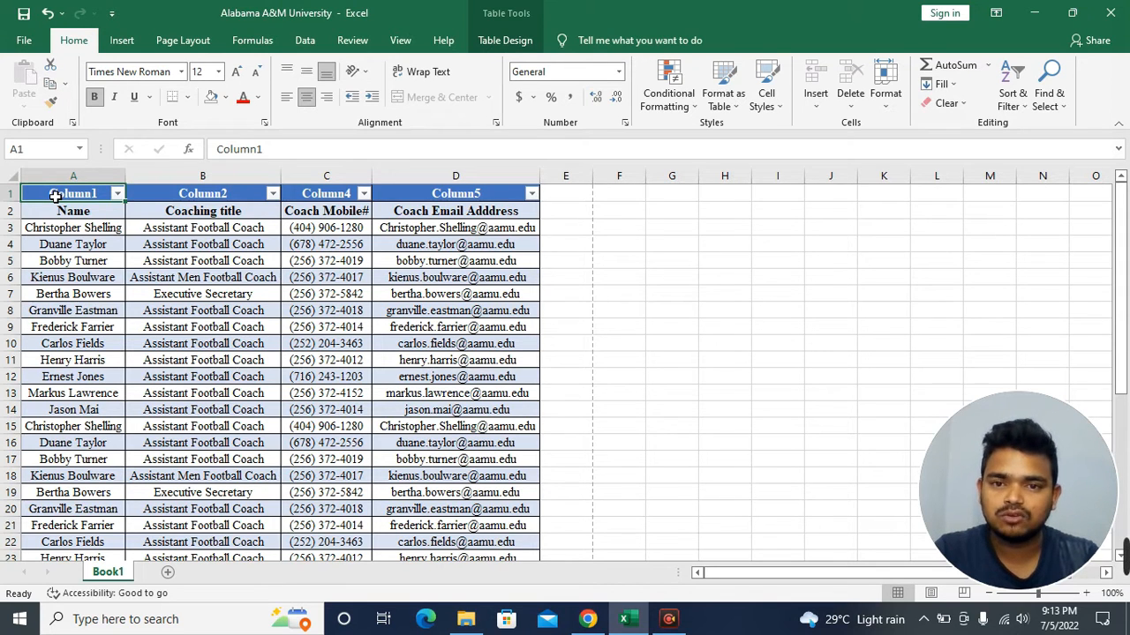
{"action": "key", "text": "ctrl+shift+Right"}
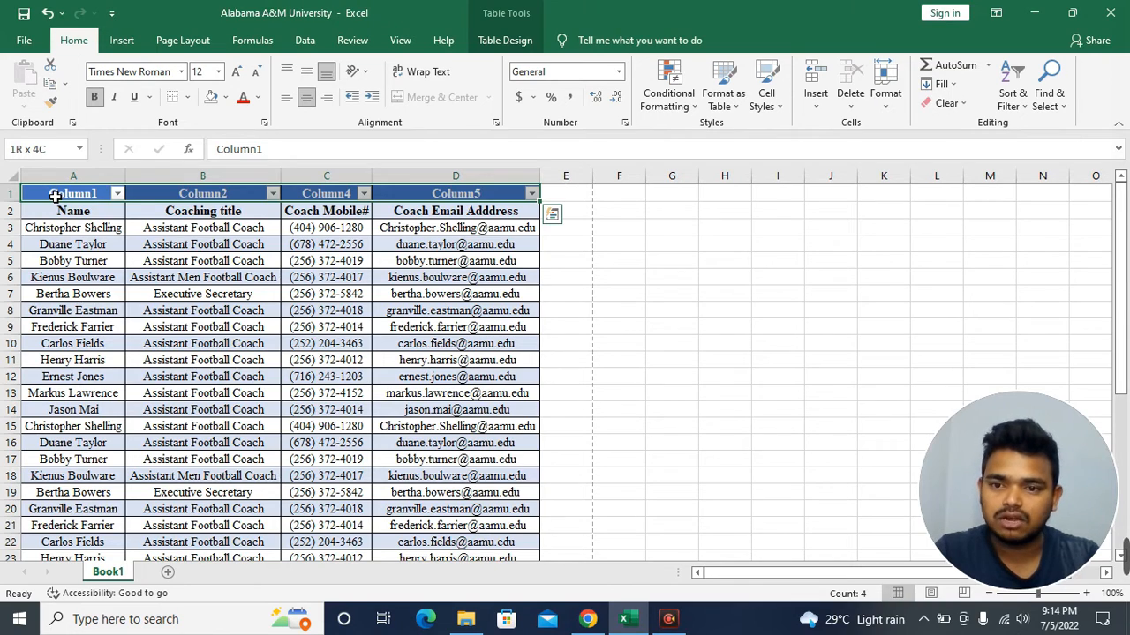
{"action": "key", "text": "ctrl+shift+Down"}
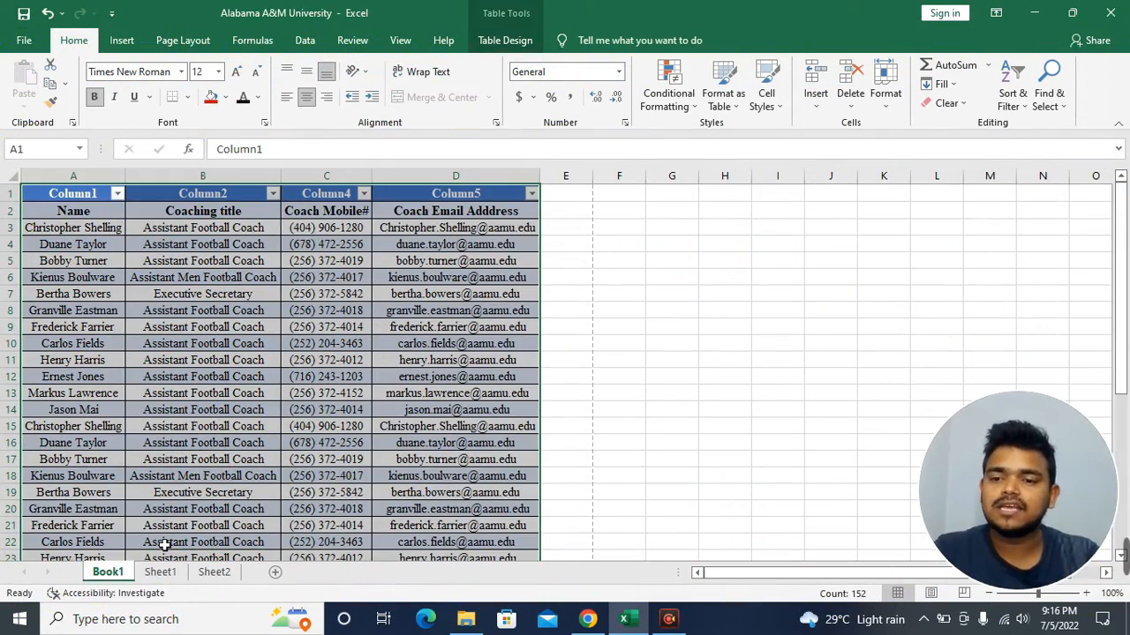
{"action": "left_click", "coordinate": [639, 376]}
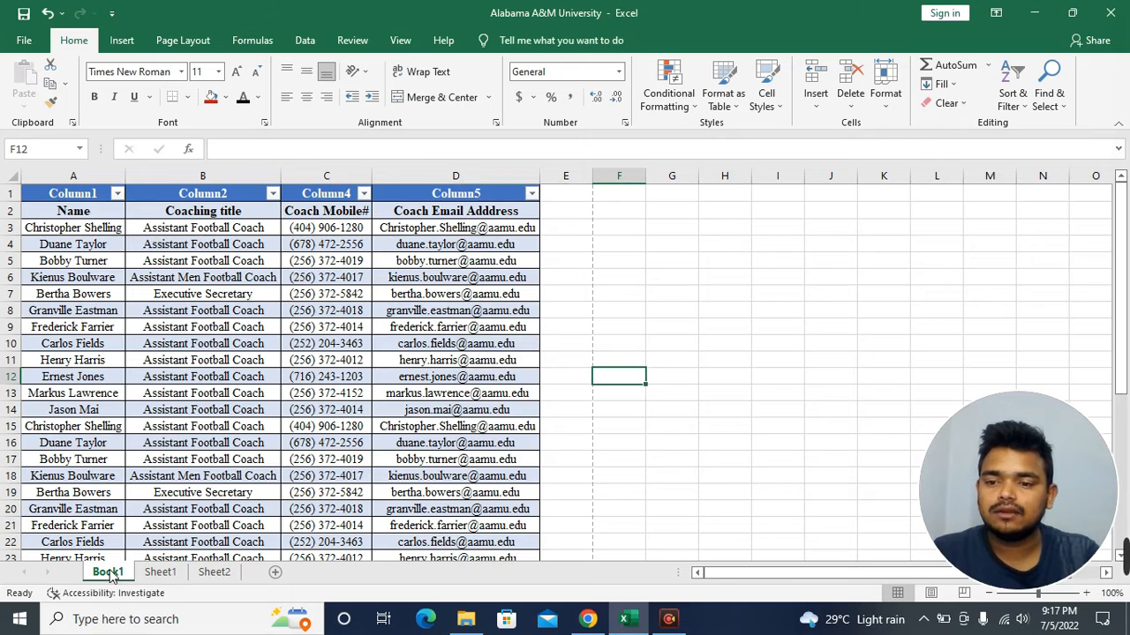
Look through the Book1, Sheet1 and Sheet2 worksheets several times, ending on Sheet2
{"action": "left_click", "coordinate": [171, 580]}
{"action": "left_click", "coordinate": [212, 581]}
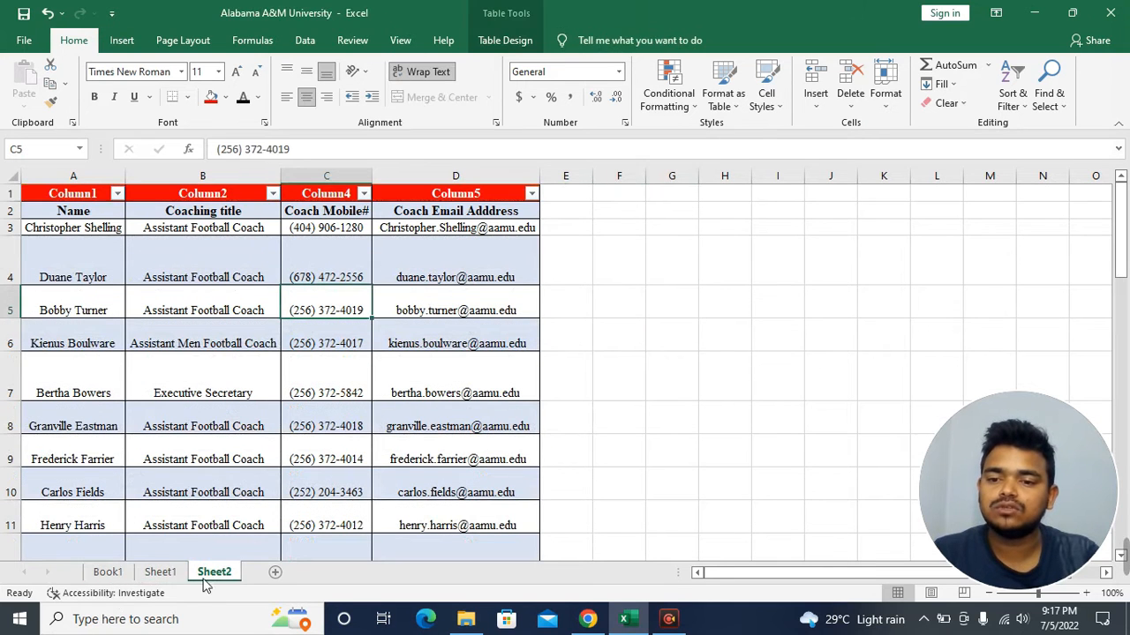
{"action": "left_click", "coordinate": [161, 574]}
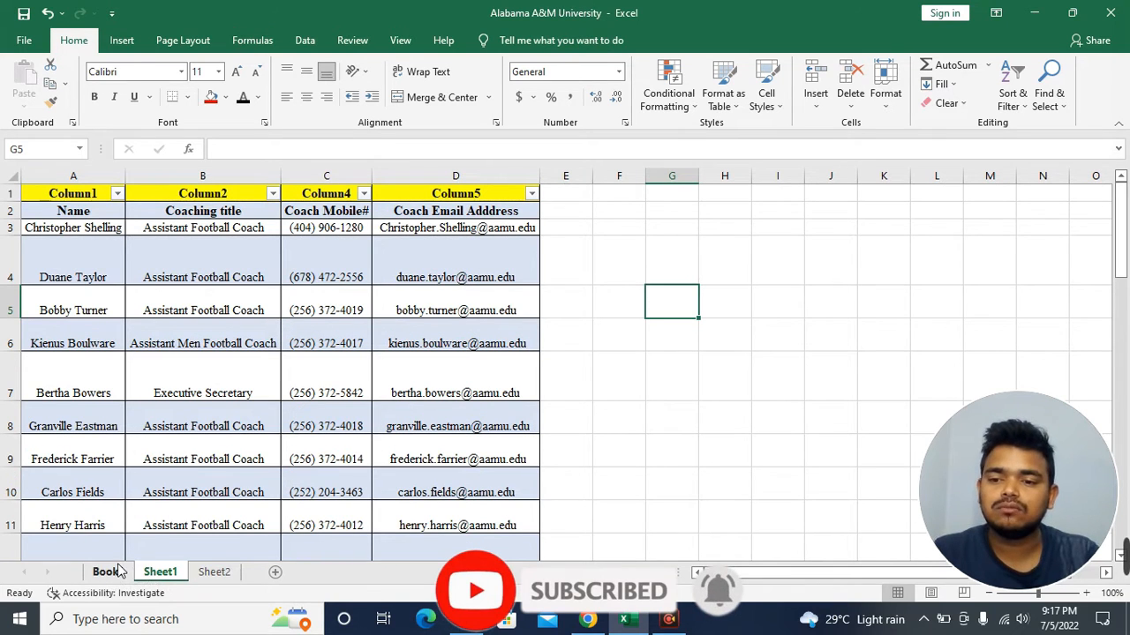
{"action": "left_click", "coordinate": [216, 575]}
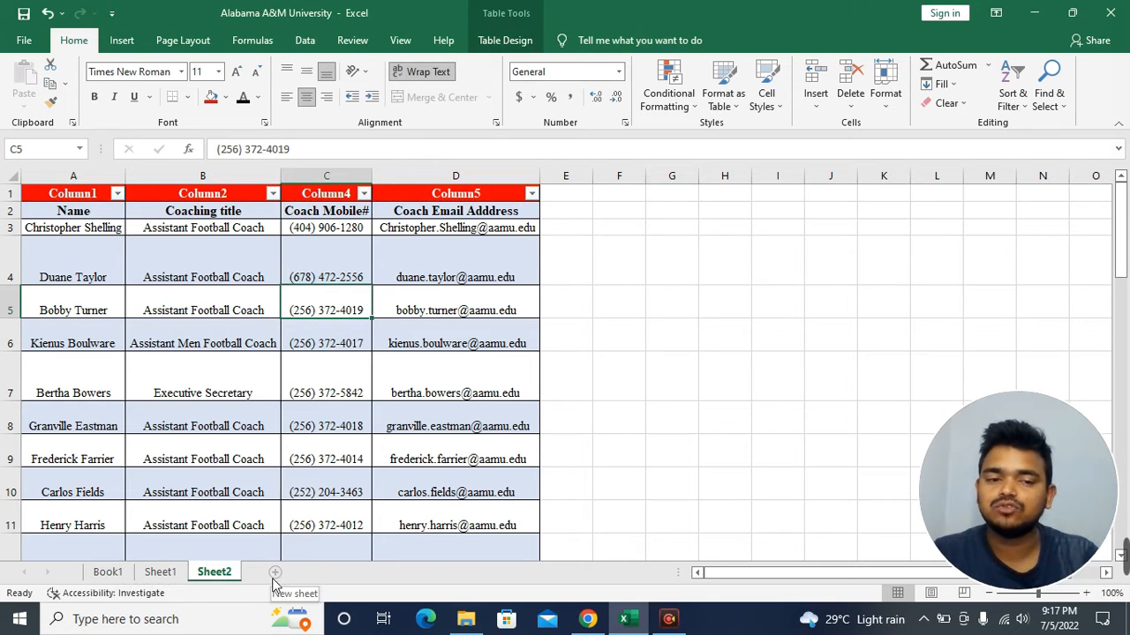
{"action": "left_click", "coordinate": [160, 572]}
{"action": "left_click", "coordinate": [107, 572]}
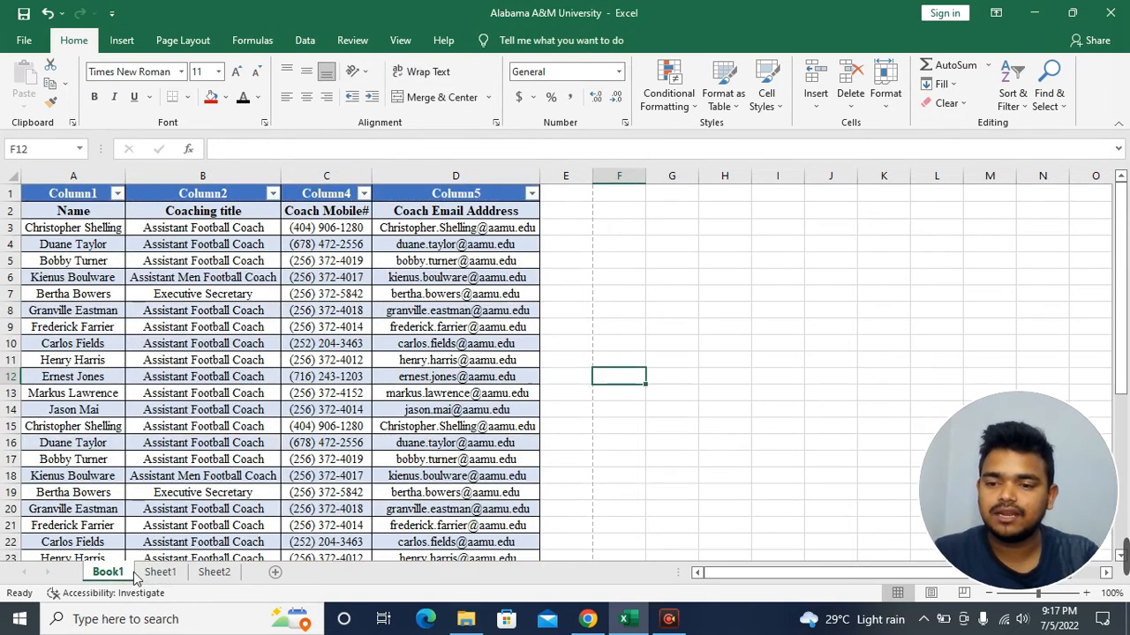
{"action": "left_click", "coordinate": [160, 572]}
{"action": "left_click", "coordinate": [214, 572]}
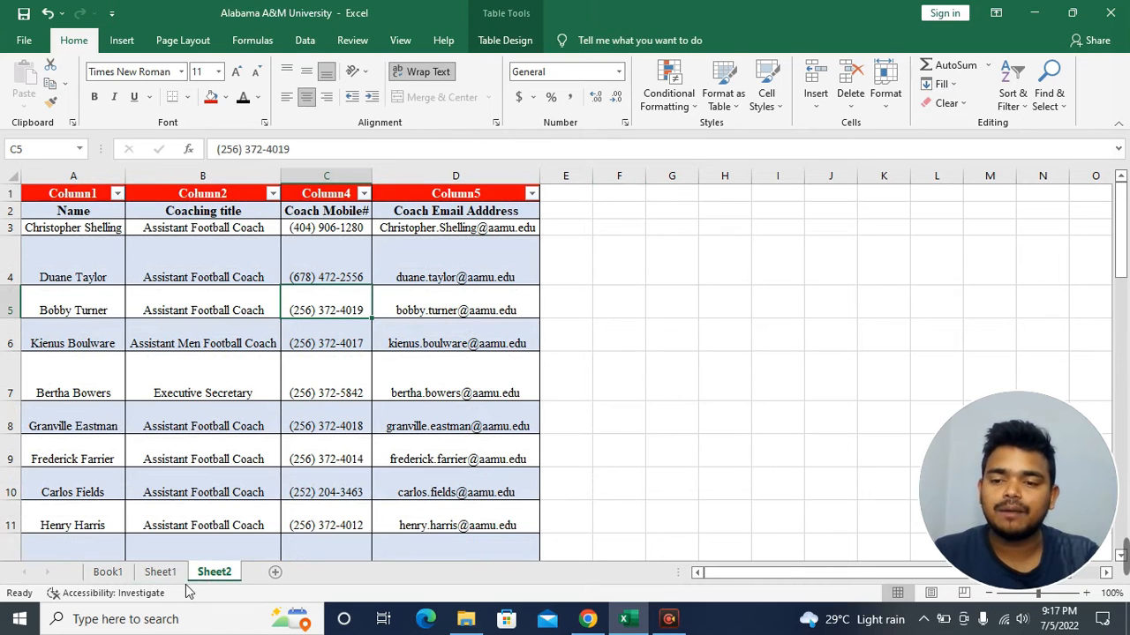
{"action": "left_click", "coordinate": [107, 572]}
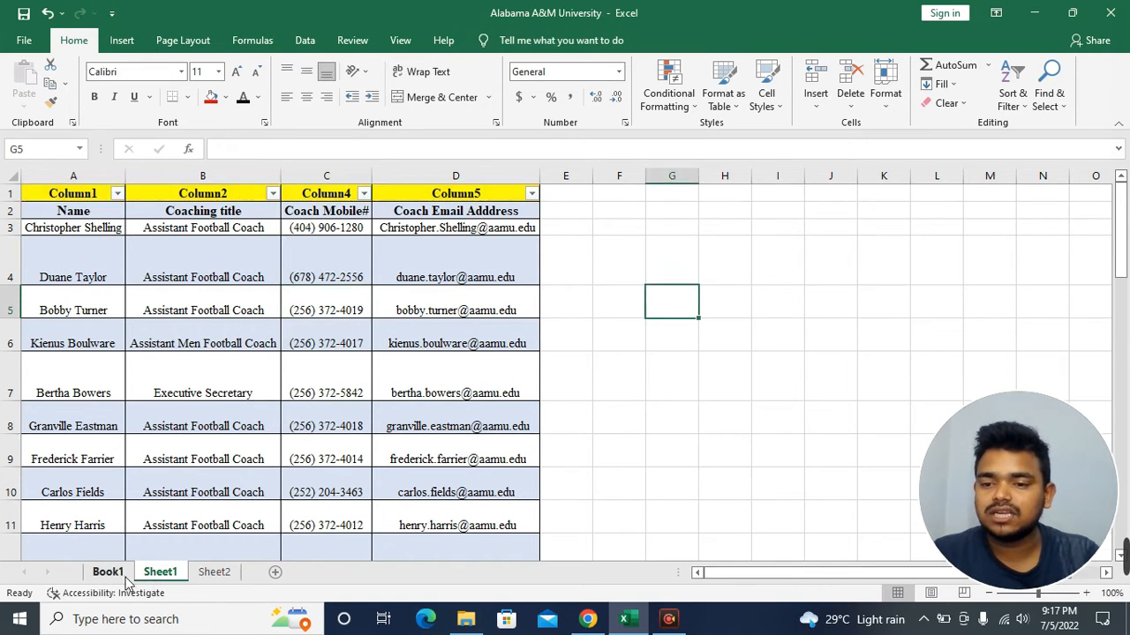
{"action": "left_click", "coordinate": [213, 572]}
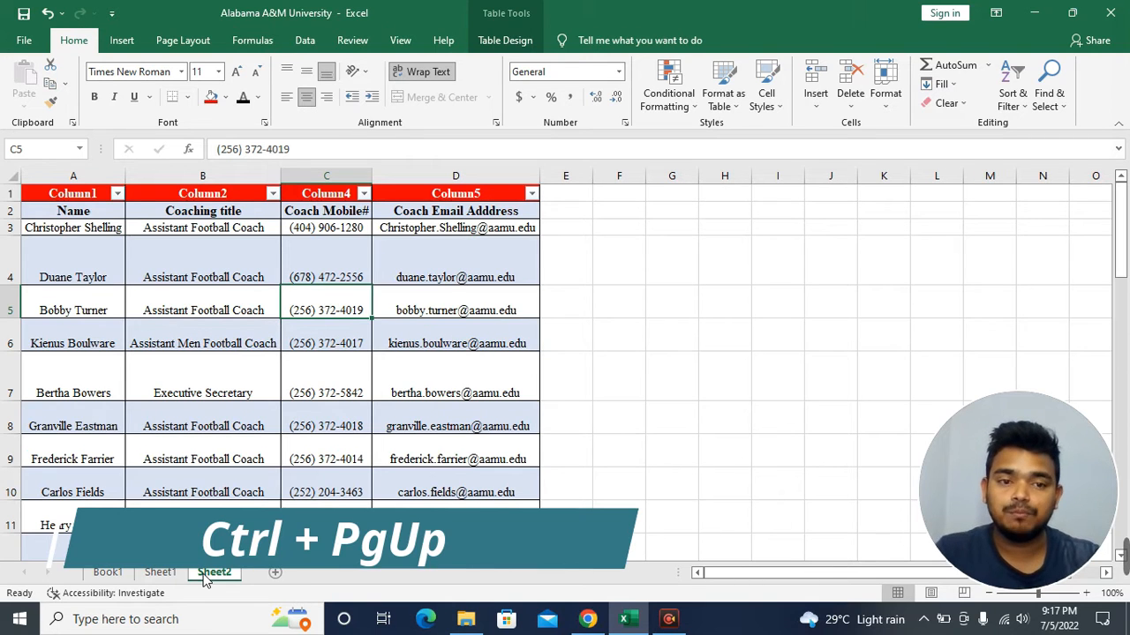
Move back one worksheet at a time from Sheet2 to Book1, and forward again to Sheet2
{"action": "key", "text": "ctrl+Page_Up"}
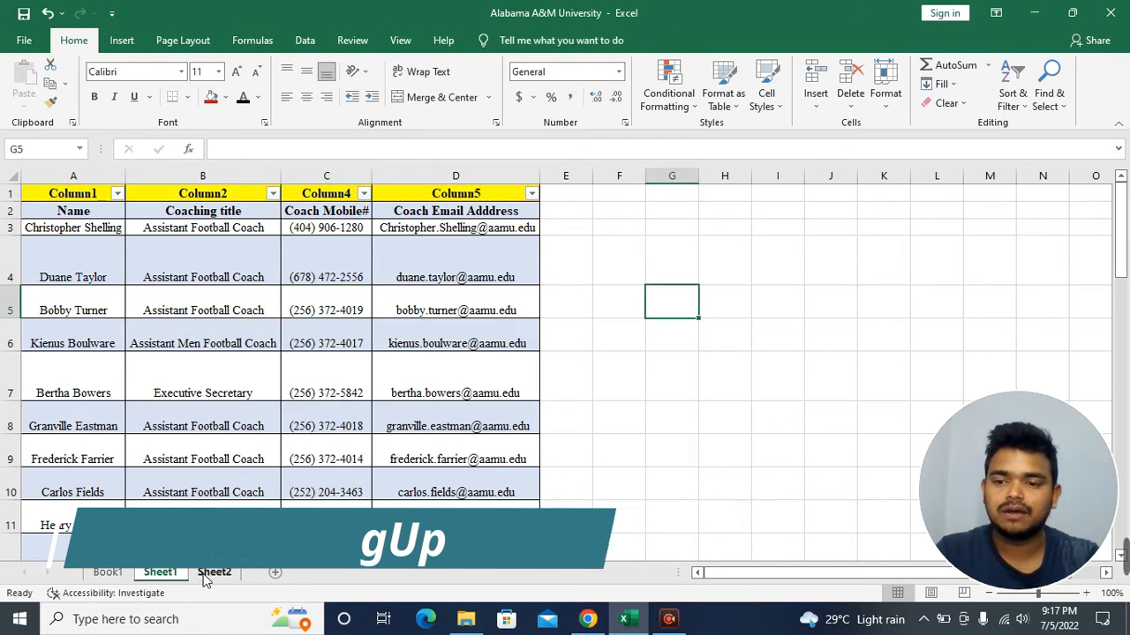
{"action": "key", "text": "ctrl+Page_Up"}
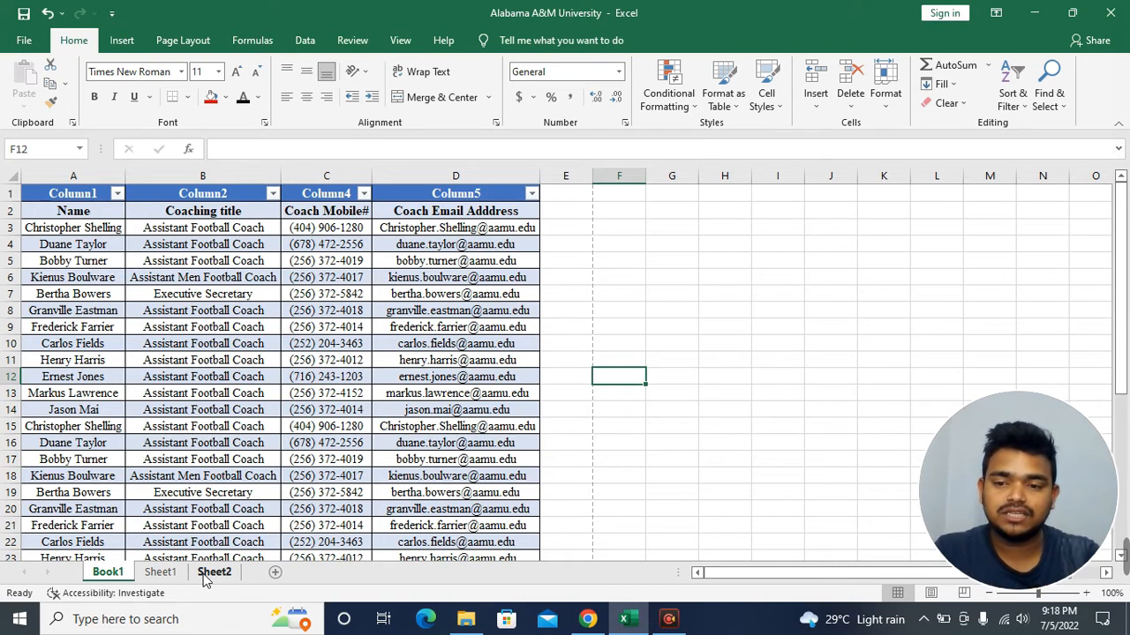
{"action": "key", "text": "ctrl+Page_Down"}
{"action": "left_click", "coordinate": [203, 575]}
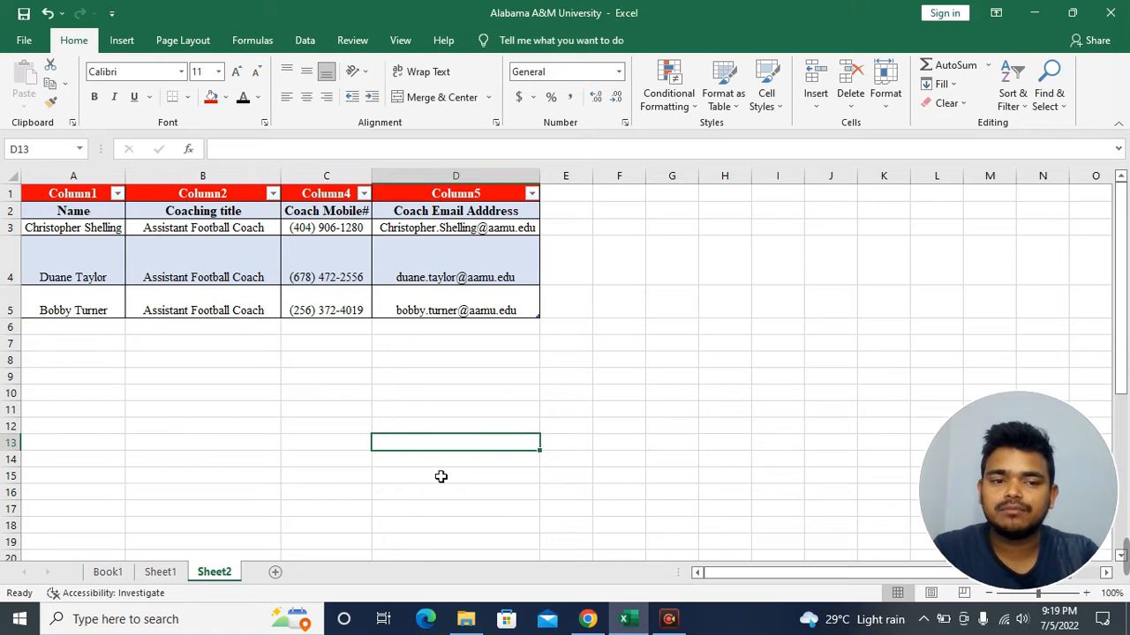
{"action": "left_click", "coordinate": [231, 482]}
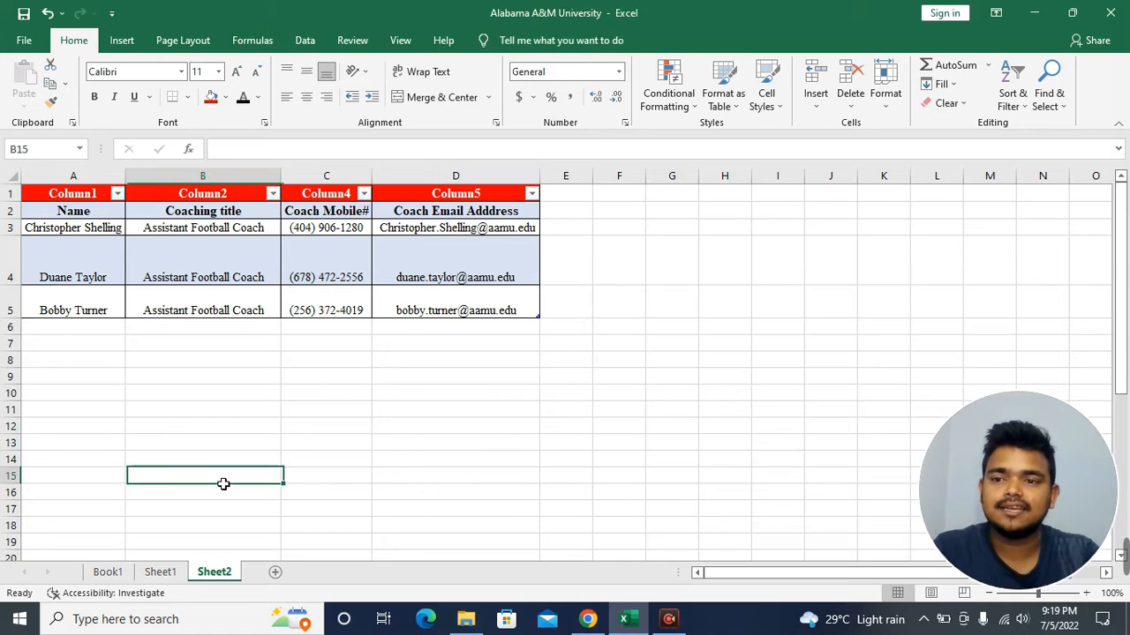
{"action": "left_click", "coordinate": [90, 316]}
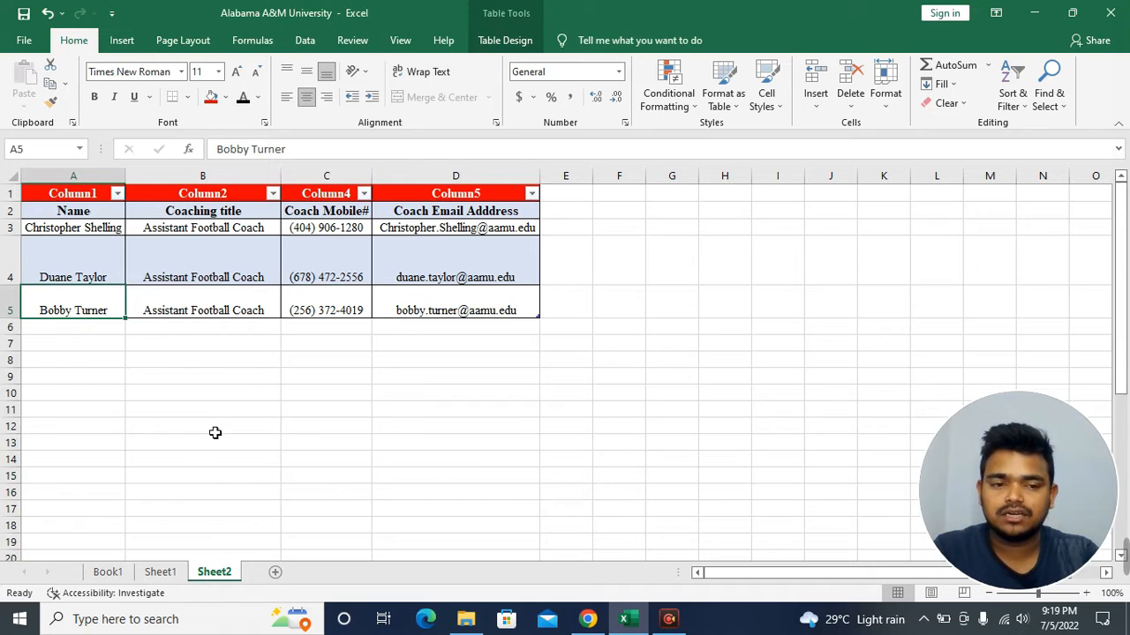
{"action": "left_click", "coordinate": [81, 335]}
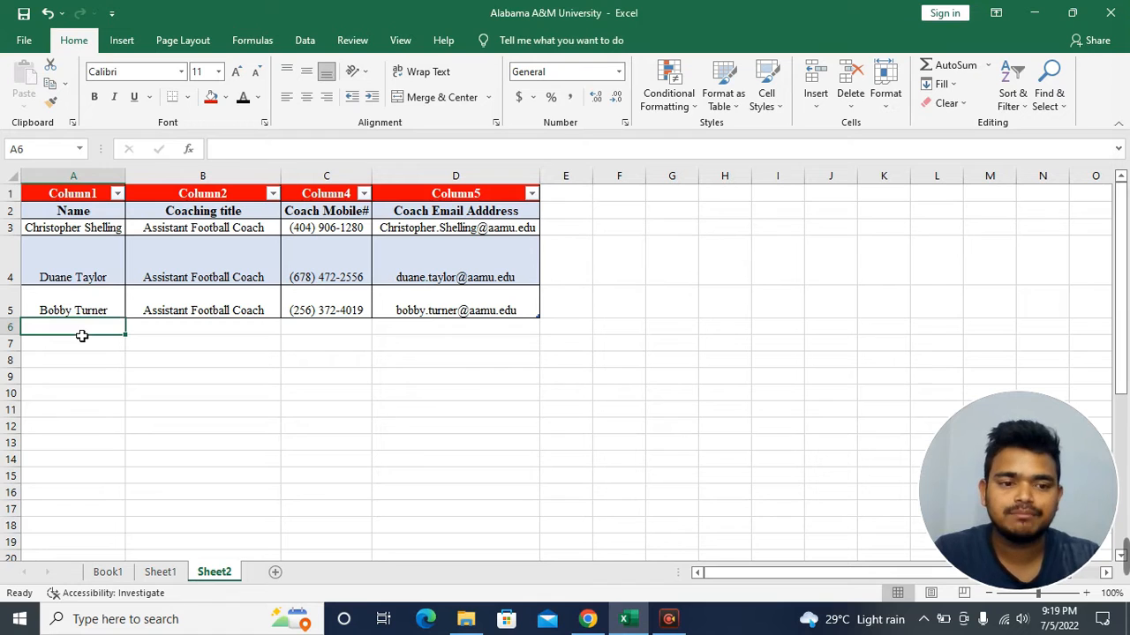
{"action": "left_click", "coordinate": [70, 314]}
{"action": "left_click", "coordinate": [78, 333]}
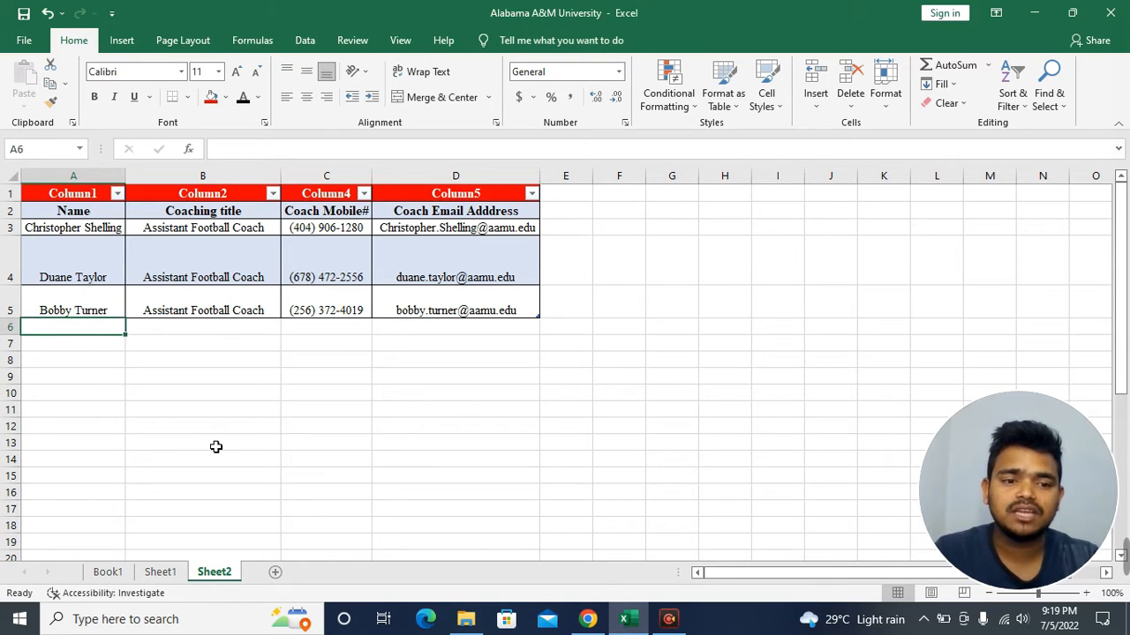
Copy the coach name in A5 to A6 on Sheet2, and undo the table's automatic expansion into row 6
{"action": "left_click", "coordinate": [88, 315]}
{"action": "key", "text": "ctrl+c"}
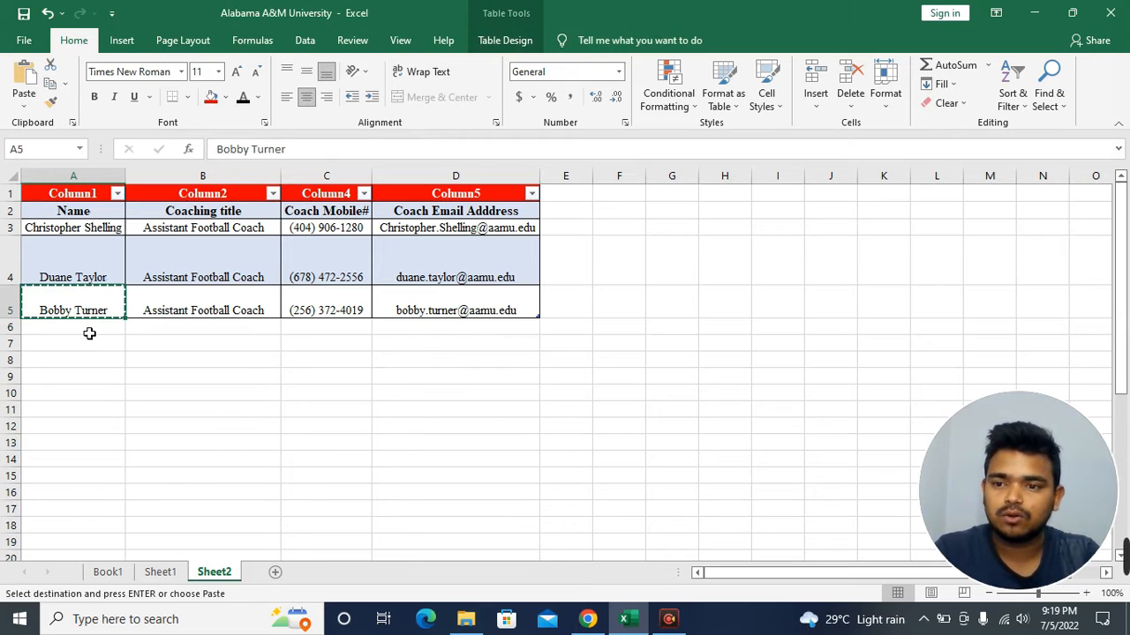
{"action": "left_click", "coordinate": [89, 332]}
{"action": "key", "text": "ctrl+v"}
{"action": "left_click", "coordinate": [117, 375]}
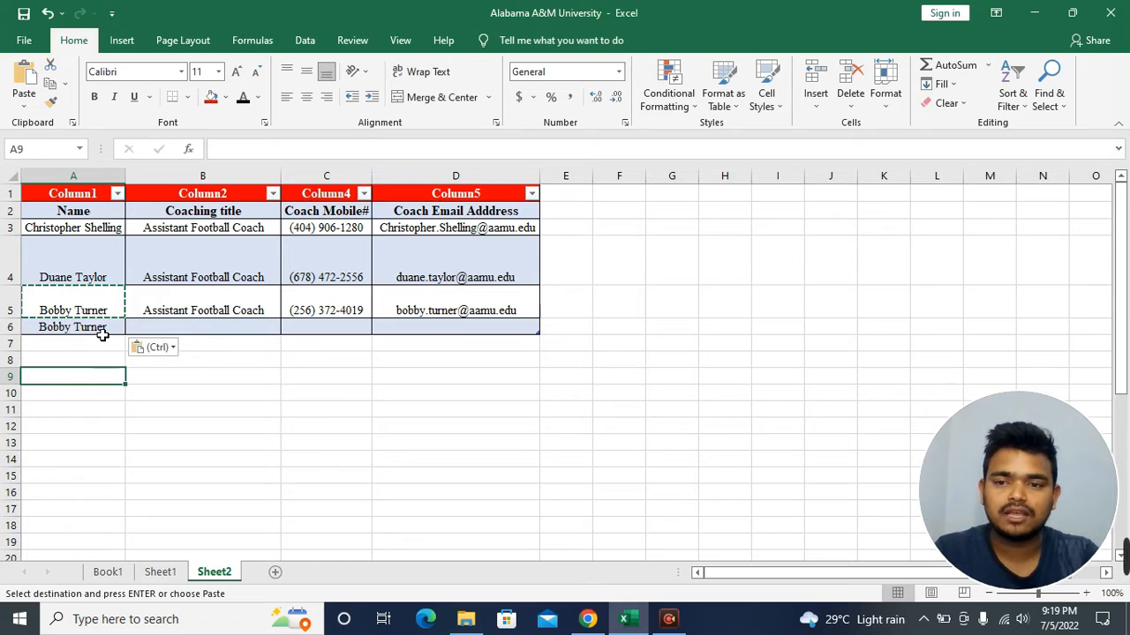
{"action": "key", "text": "ctrl+z"}
{"action": "left_click", "coordinate": [144, 406]}
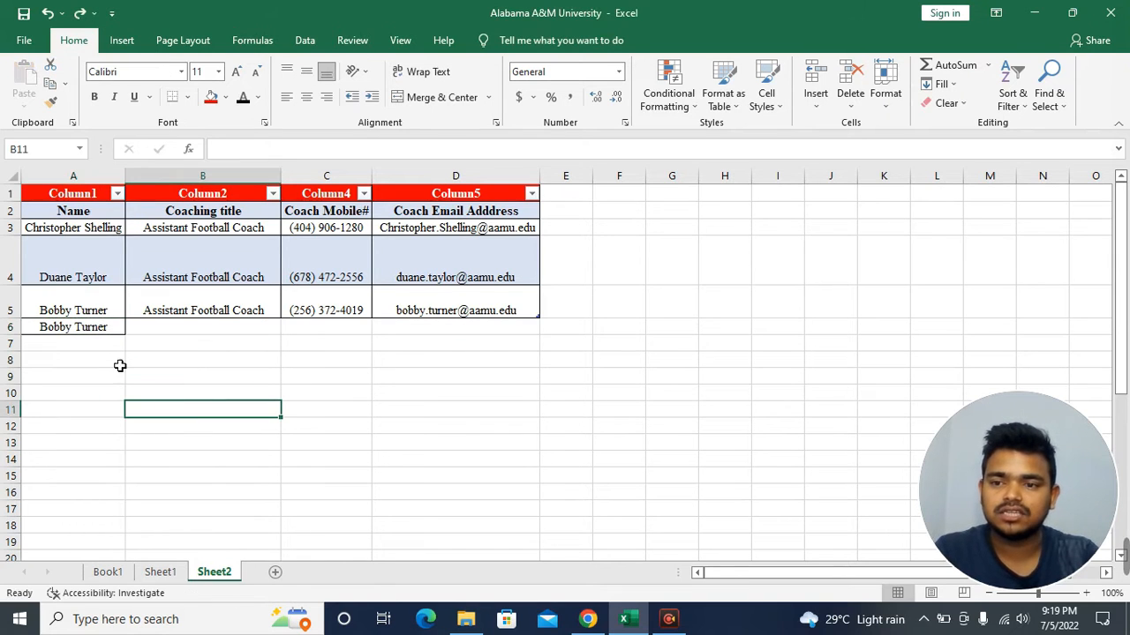
Undo pasting the coach name into A6 and cancel the copy selection around A5
{"action": "key", "text": "ctrl+z"}
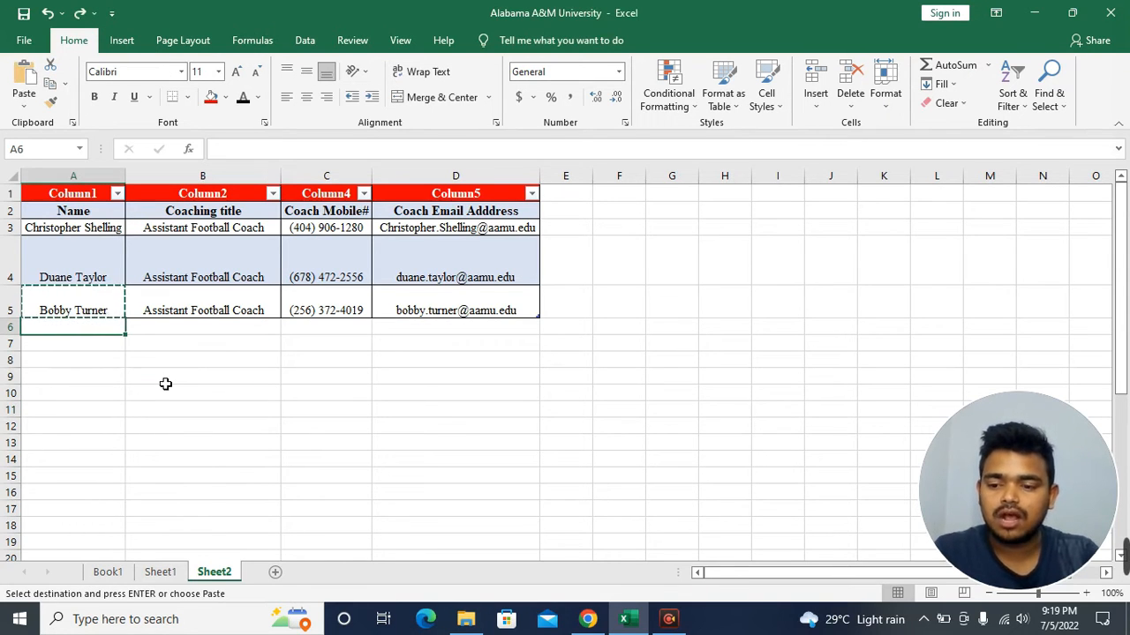
{"action": "key", "text": "Escape"}
{"action": "left_click", "coordinate": [122, 381]}
Fill the coach name in A5 down into A6, and undo the fill
{"action": "left_click", "coordinate": [90, 333]}
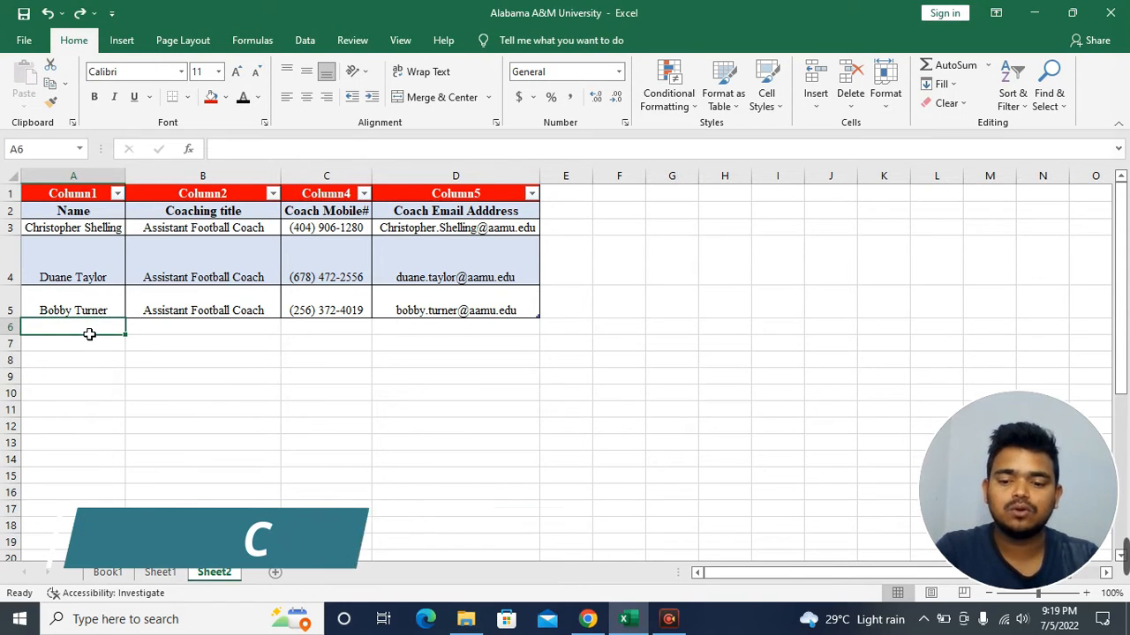
{"action": "key", "text": "ctrl+d"}
{"action": "left_click", "coordinate": [151, 407]}
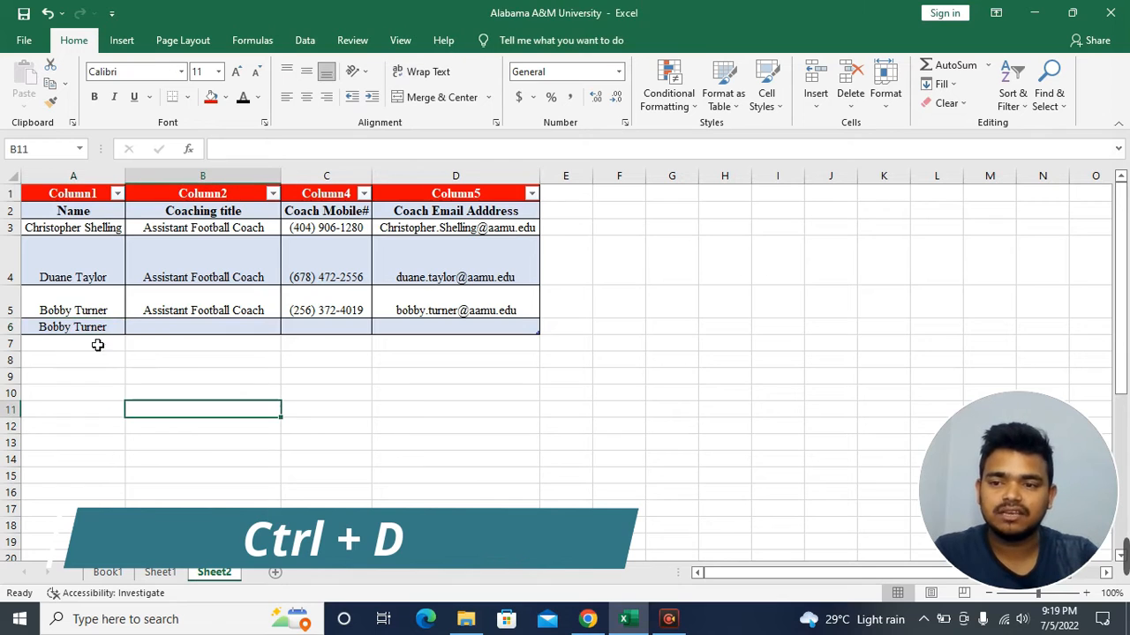
{"action": "left_click", "coordinate": [81, 333]}
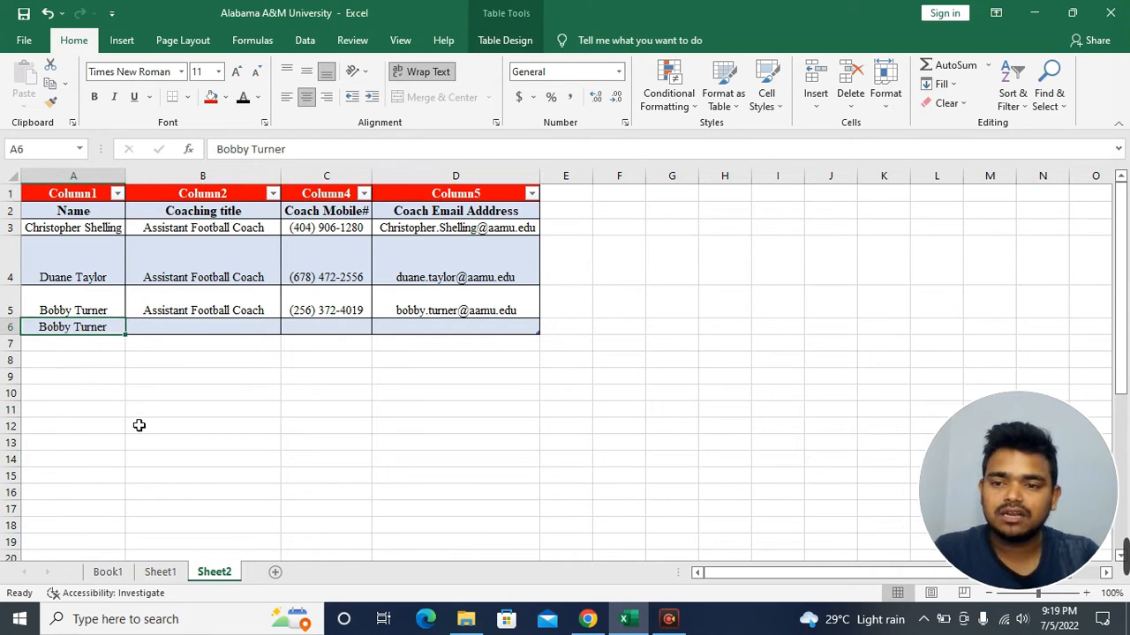
{"action": "key", "text": "ctrl+z"}
{"action": "left_click", "coordinate": [137, 415]}
Fill the coach's complete contact row A5:D5 down into A6:D6
{"action": "left_click_drag", "start_coordinate": [50, 310], "coordinate": [476, 297]}
{"action": "left_click_drag", "start_coordinate": [72, 330], "coordinate": [511, 332]}
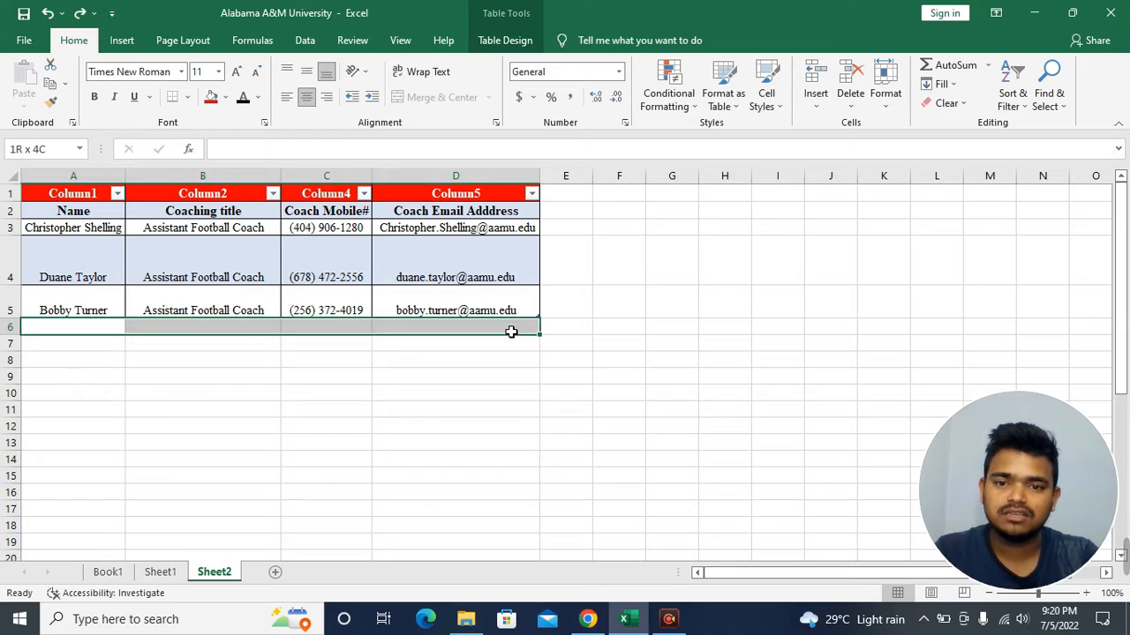
{"action": "left_click", "coordinate": [460, 398]}
{"action": "key", "text": "ctrl+z"}
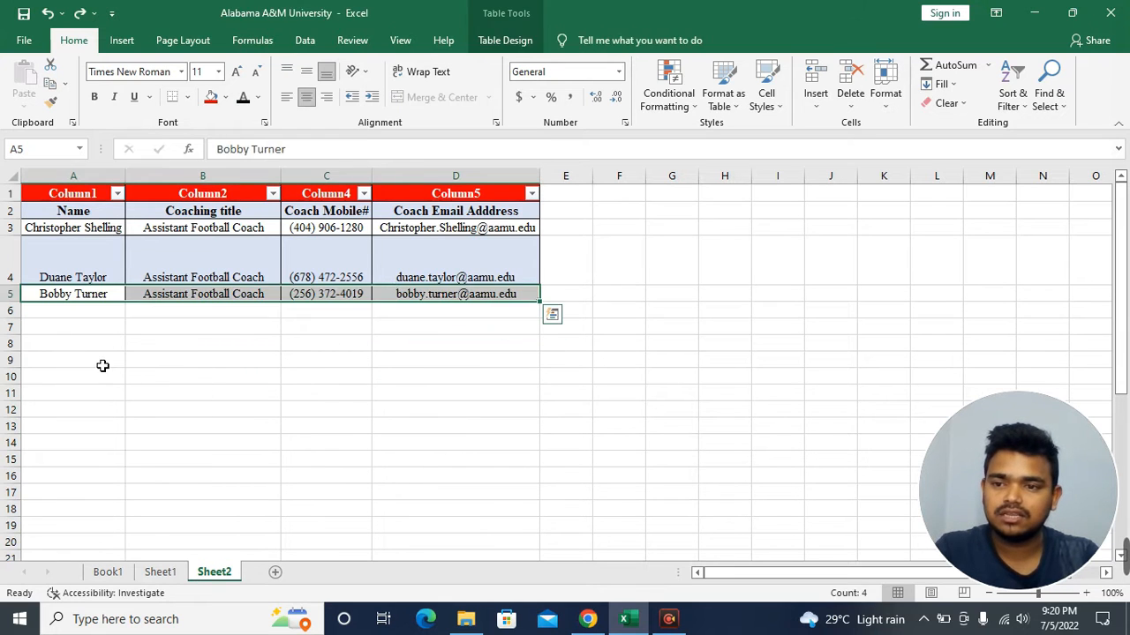
{"action": "left_click", "coordinate": [103, 366]}
{"action": "left_click_drag", "start_coordinate": [48, 315], "coordinate": [469, 323]}
{"action": "key", "text": "ctrl+v"}
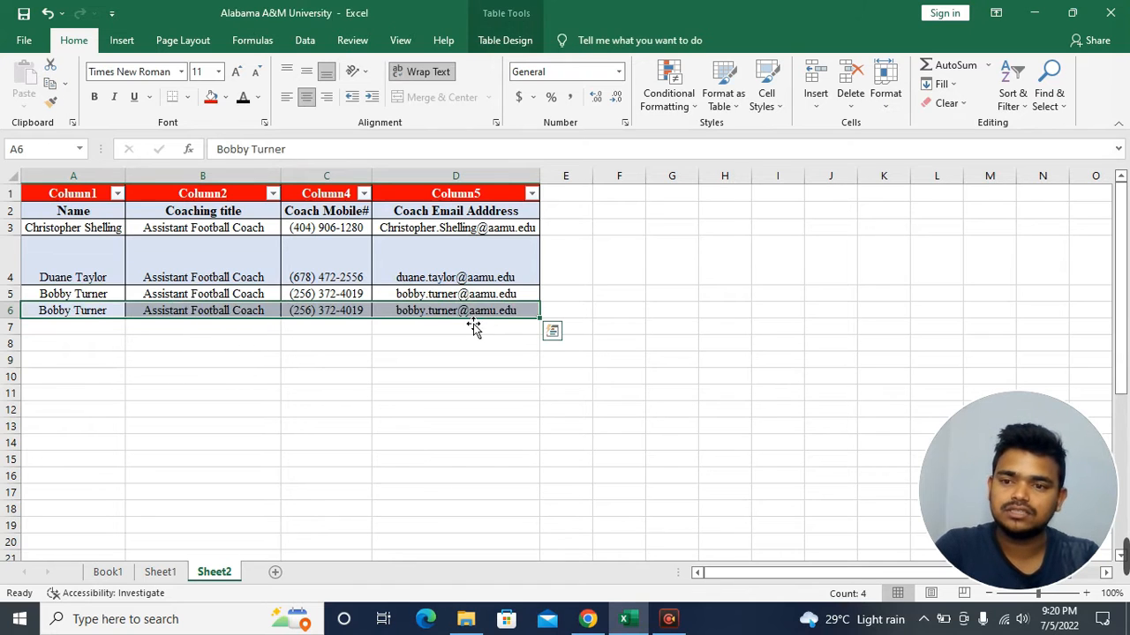
{"action": "left_click", "coordinate": [396, 375]}
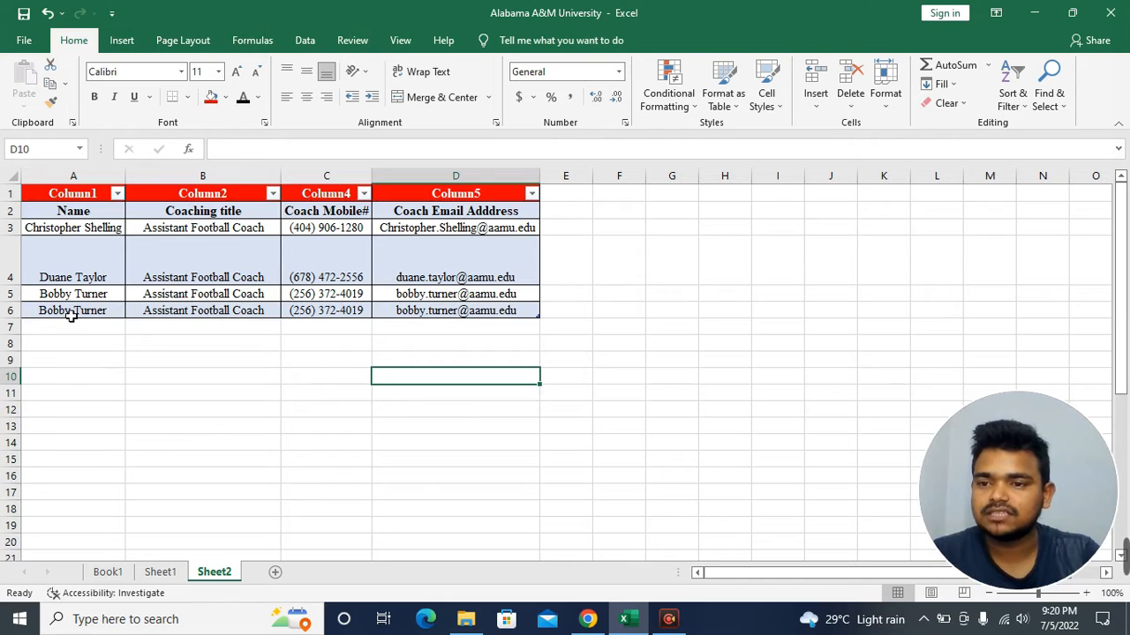
Select the contact row A6:D6 several times, clearing the selection each time
{"action": "left_click_drag", "start_coordinate": [56, 312], "coordinate": [471, 302]}
{"action": "left_click", "coordinate": [431, 327]}
{"action": "left_click_drag", "start_coordinate": [50, 311], "coordinate": [418, 314]}
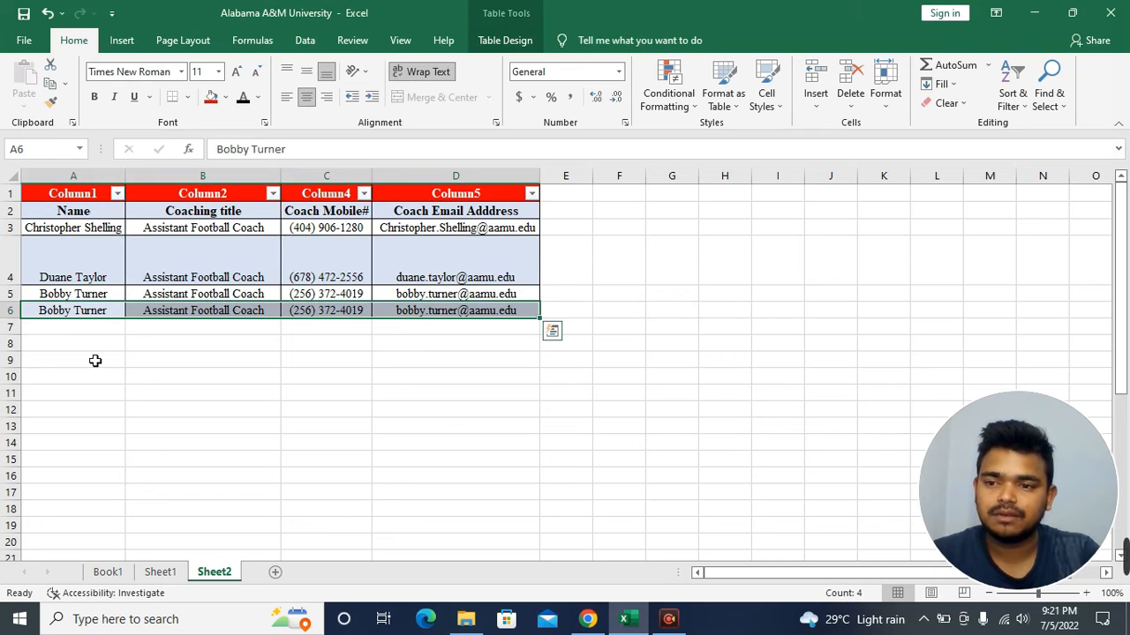
{"action": "left_click", "coordinate": [95, 360]}
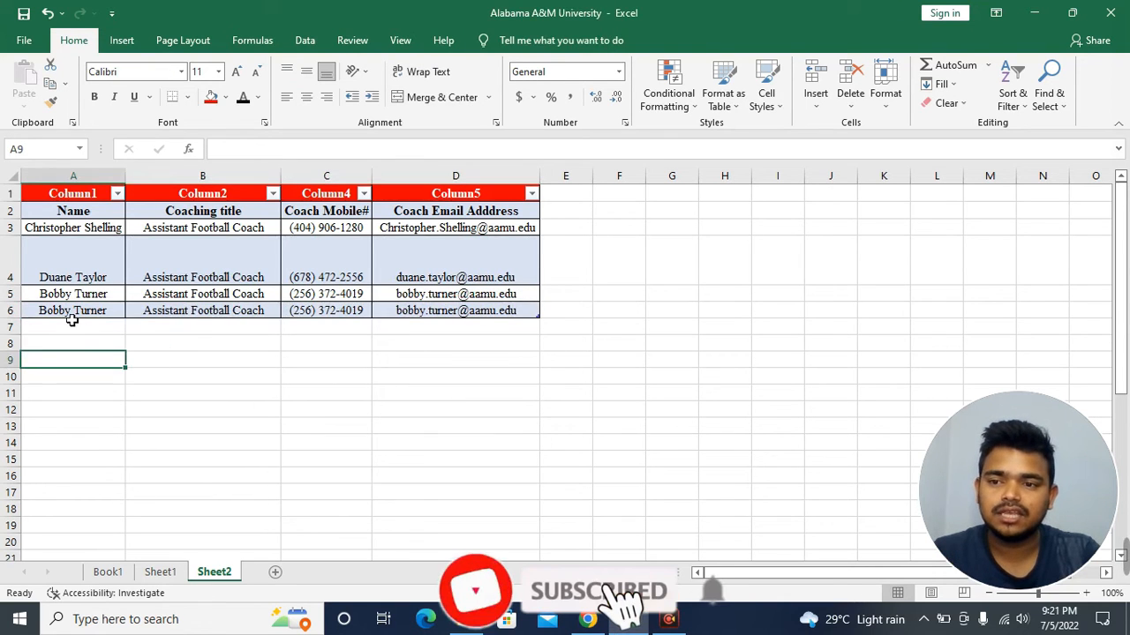
{"action": "left_click_drag", "start_coordinate": [70, 316], "coordinate": [441, 312]}
{"action": "left_click", "coordinate": [325, 410]}
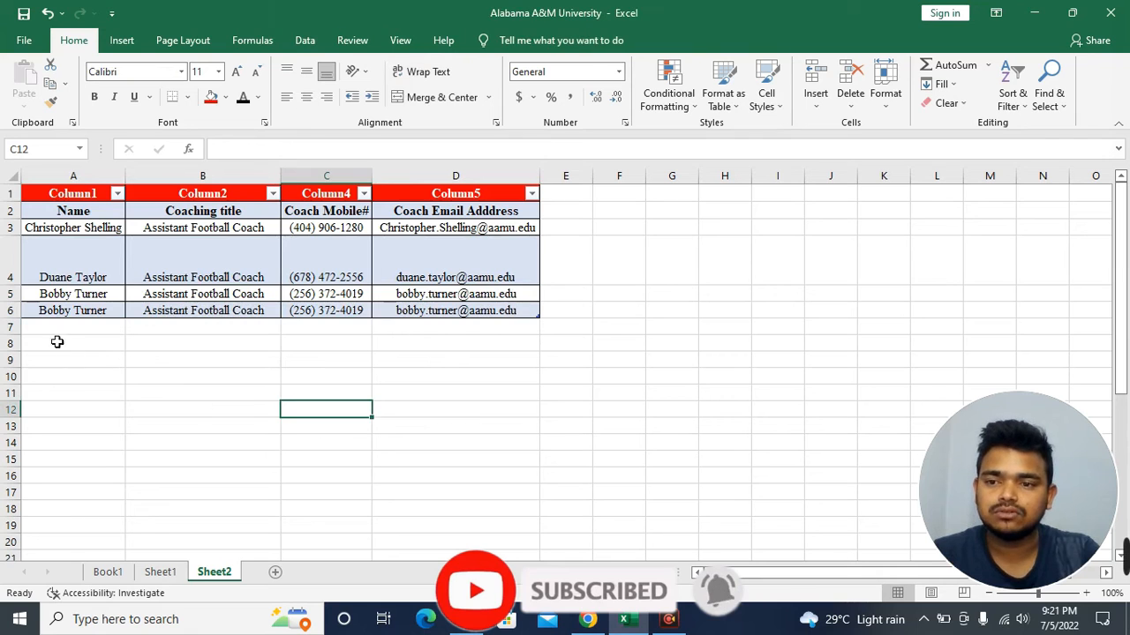
Fill the contact row A6:D6 down through row 26 and look over the filled rows
{"action": "left_click_drag", "start_coordinate": [39, 330], "coordinate": [66, 377]}
{"action": "key", "text": "ctrl+z"}
{"action": "left_click_drag", "start_coordinate": [54, 311], "coordinate": [464, 489]}
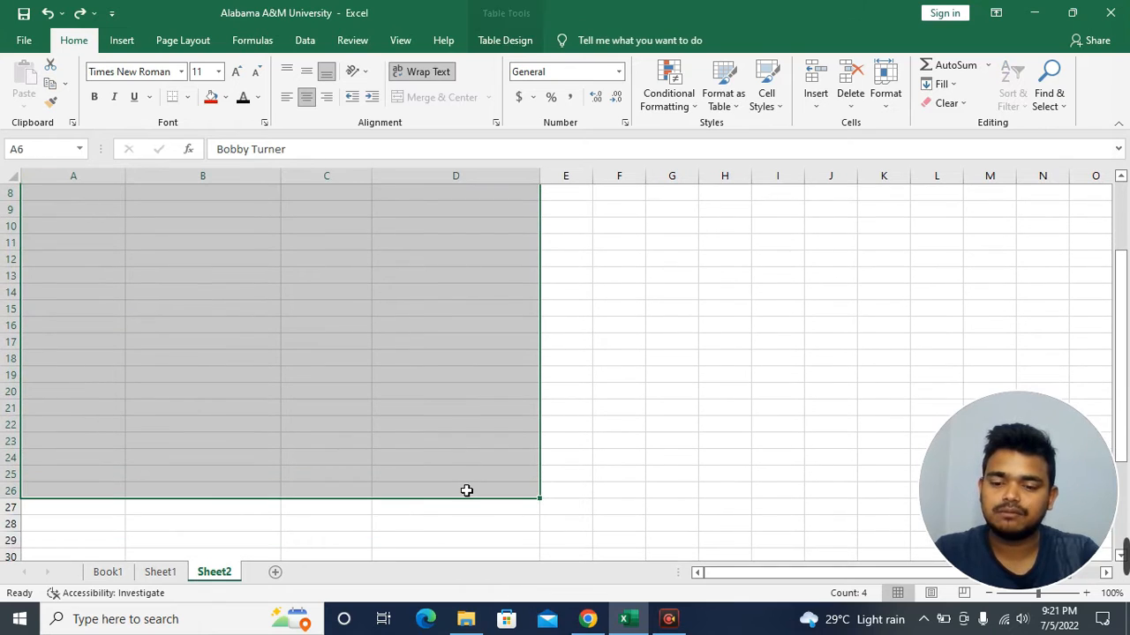
{"action": "key", "text": "ctrl+d"}
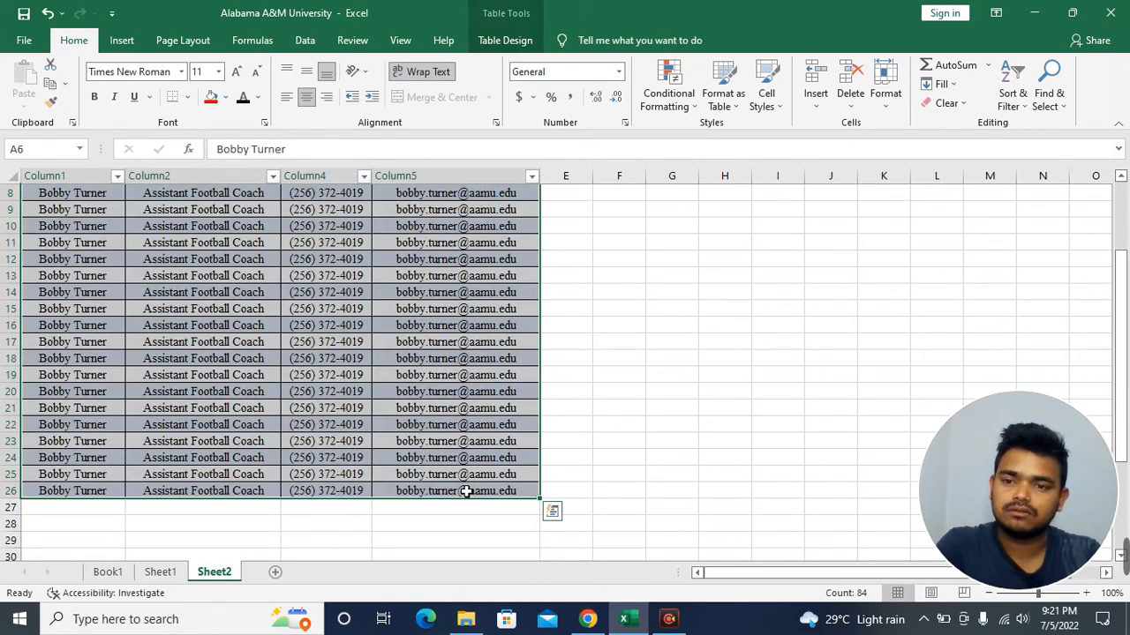
{"action": "scroll", "coordinate": [416, 461], "scroll_direction": "up", "scroll_amount": 3}
{"action": "scroll", "coordinate": [203, 421], "scroll_direction": "down", "scroll_amount": 3}
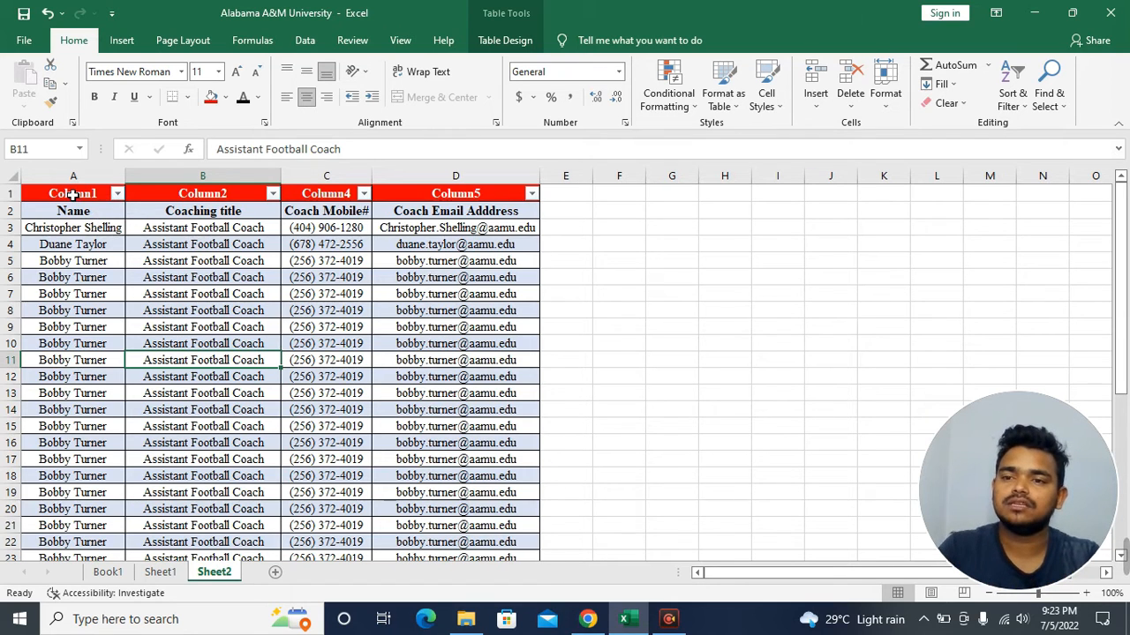
Select the header row A1:D1 and the full table range A1:D26 in turn, and clear the selection
{"action": "left_click_drag", "start_coordinate": [73, 194], "coordinate": [469, 195]}
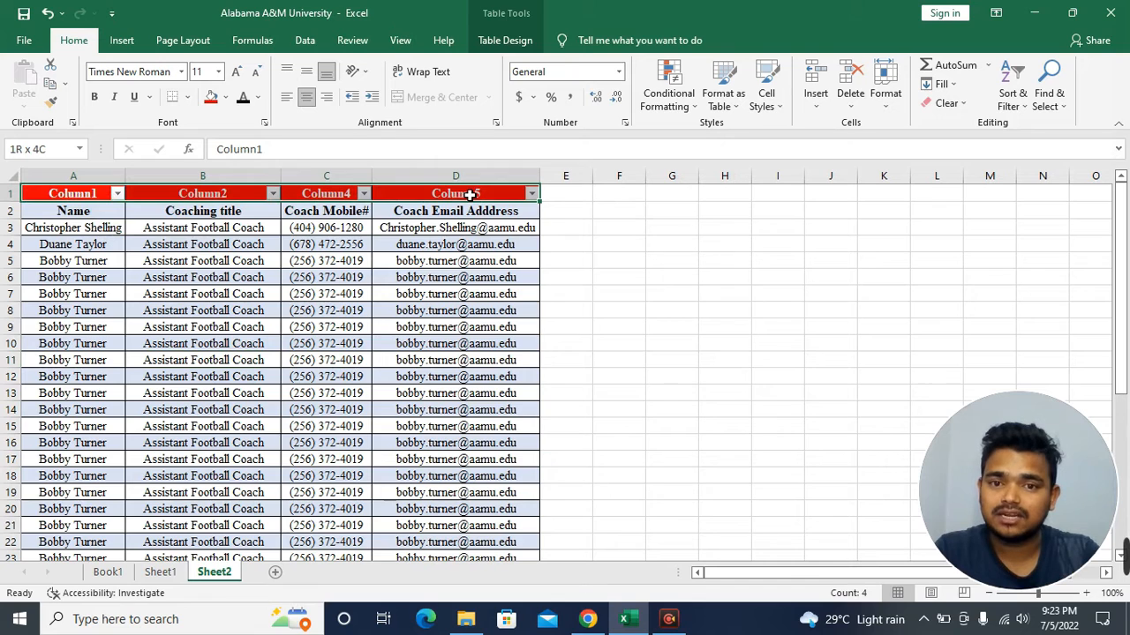
{"action": "left_click", "coordinate": [565, 320]}
{"action": "left_click_drag", "start_coordinate": [53, 194], "coordinate": [484, 531]}
{"action": "scroll", "coordinate": [479, 477], "scroll_direction": "up", "scroll_amount": 2}
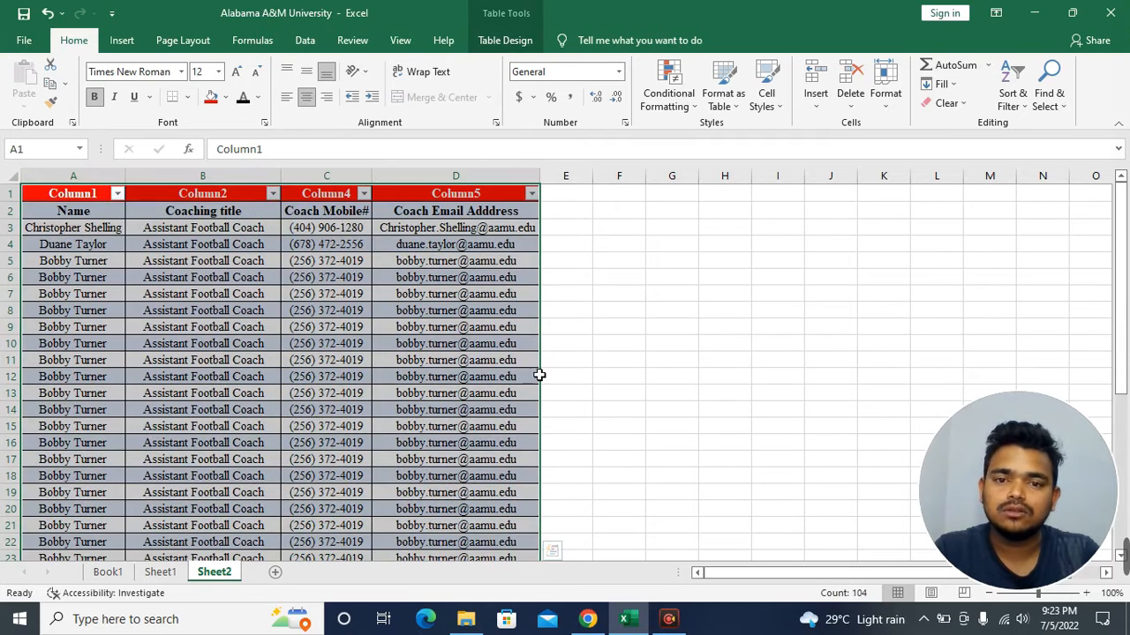
{"action": "left_click", "coordinate": [578, 344]}
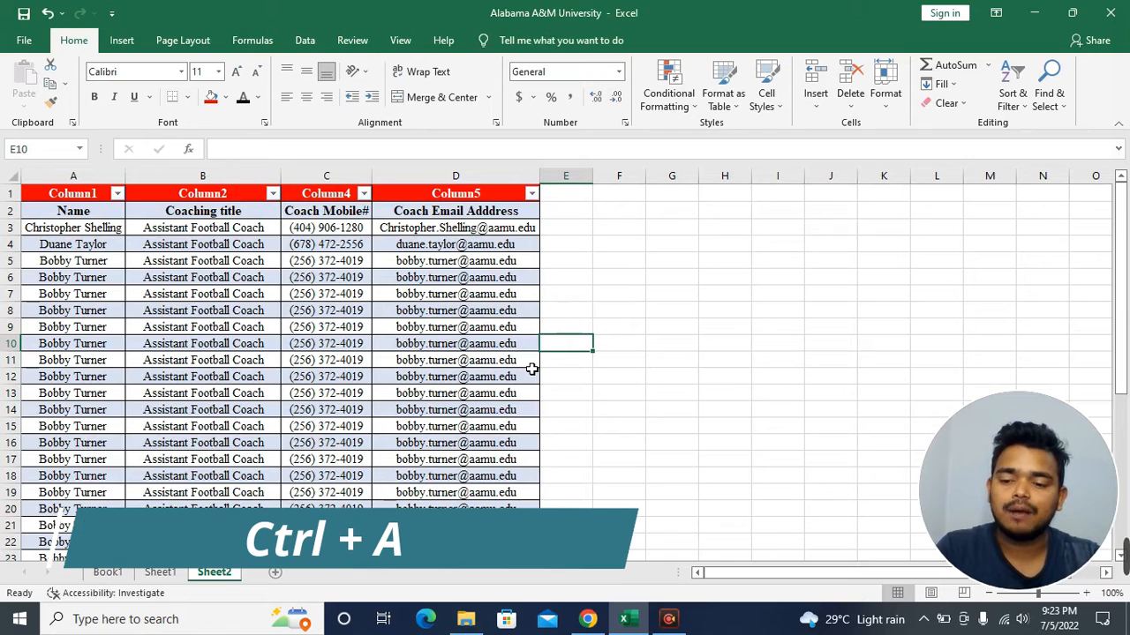
Copy all cells of Sheet2 and paste them into a new worksheet
{"action": "key", "text": "ctrl+a"}
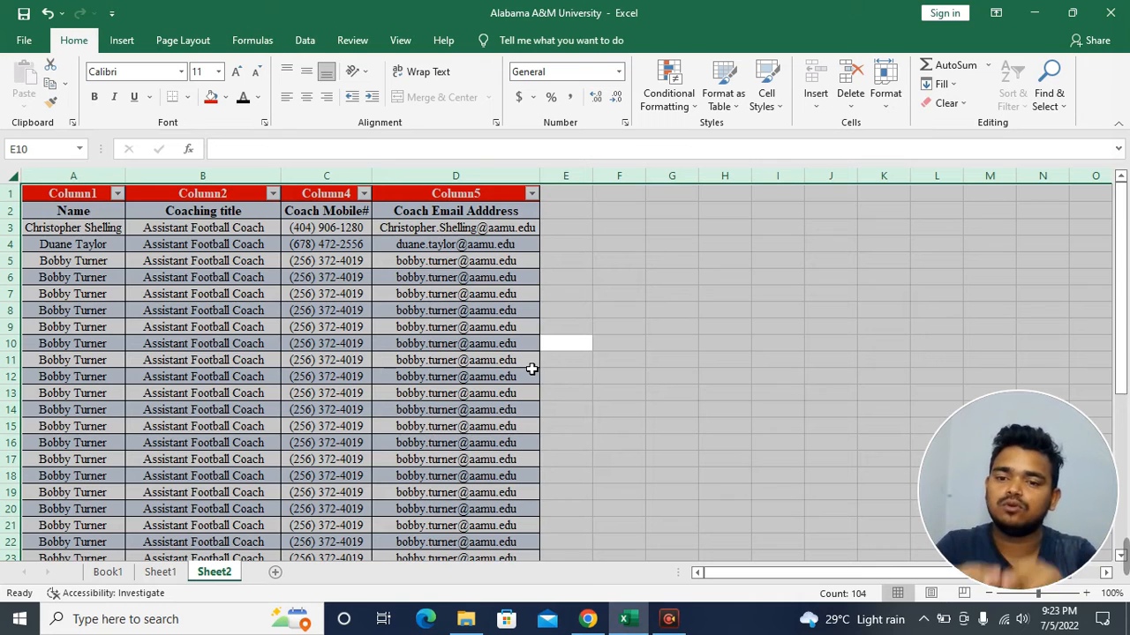
{"action": "key", "text": "ctrl+c"}
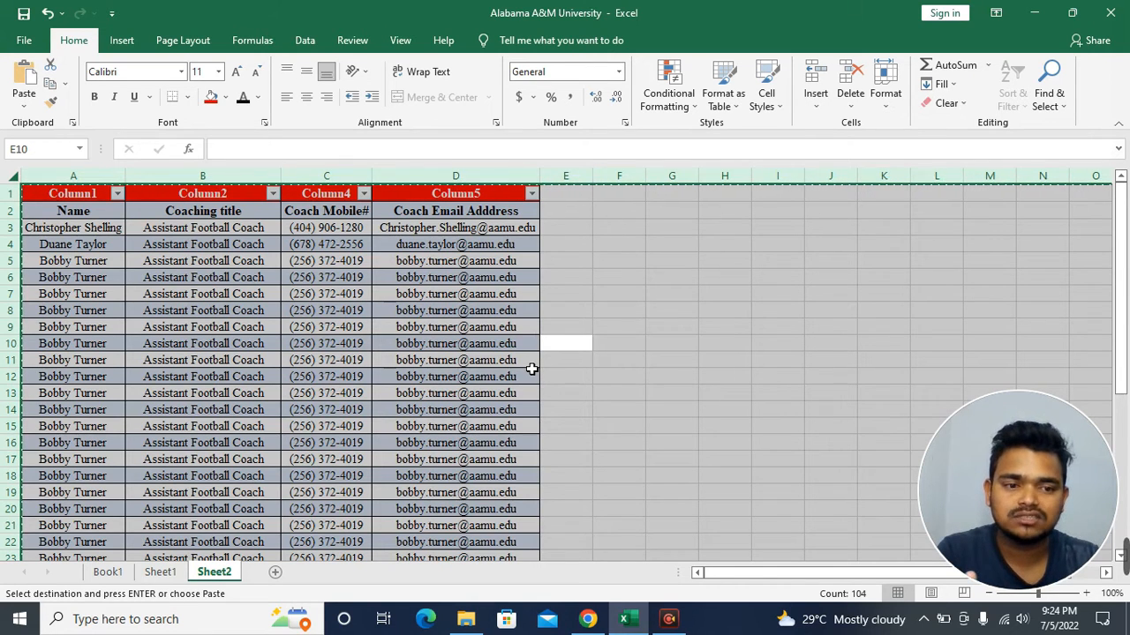
{"action": "left_click", "coordinate": [274, 574]}
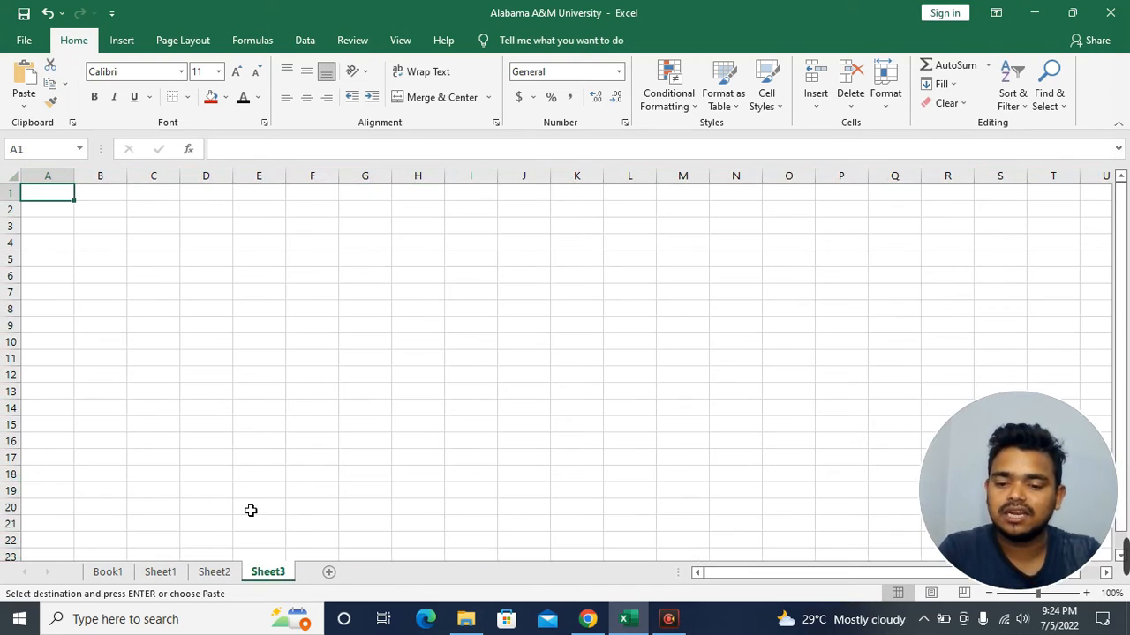
{"action": "key", "text": "ctrl+v"}
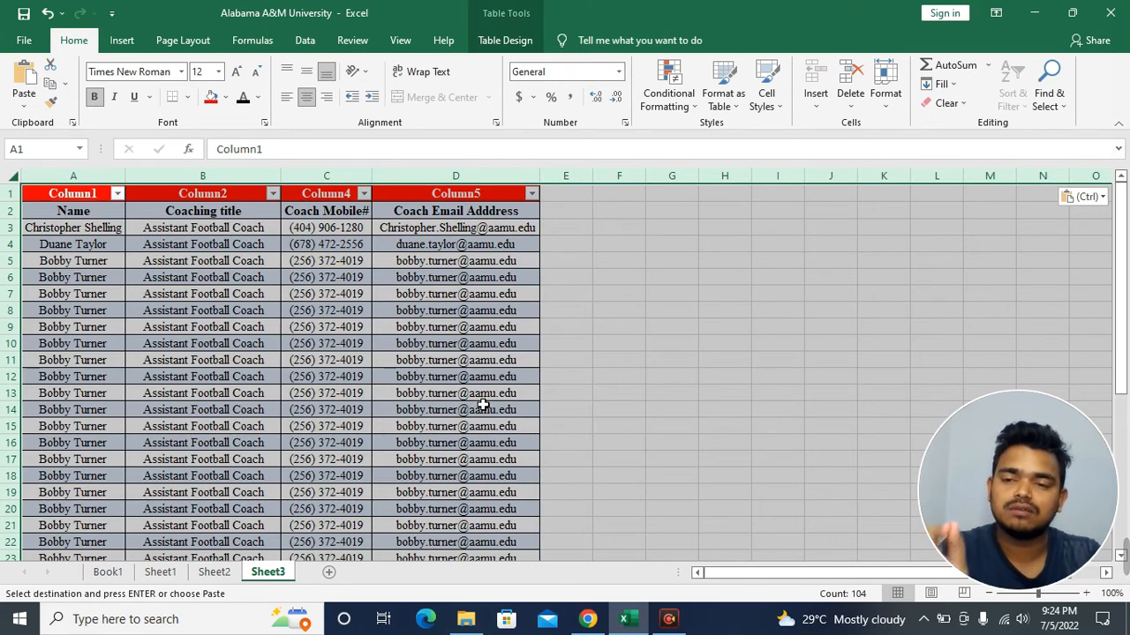
{"action": "left_click", "coordinate": [636, 413]}
{"action": "left_click", "coordinate": [13, 176]}
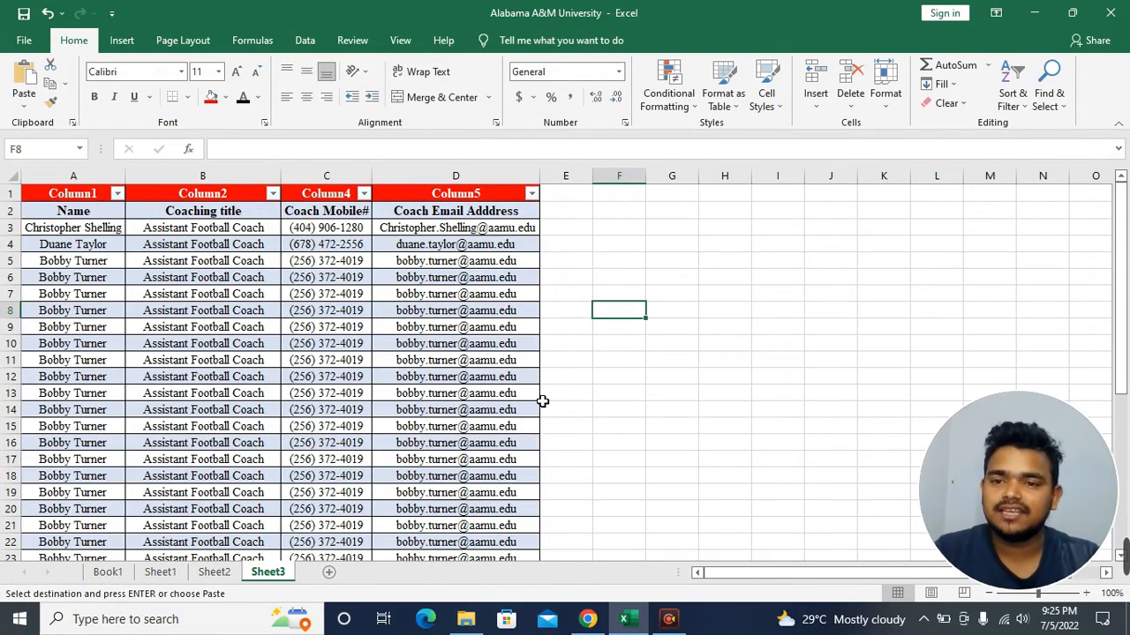
Select the mobile number cells from C13 down to C26, and deselect them
{"action": "scroll", "coordinate": [344, 412], "scroll_direction": "down", "scroll_amount": 2}
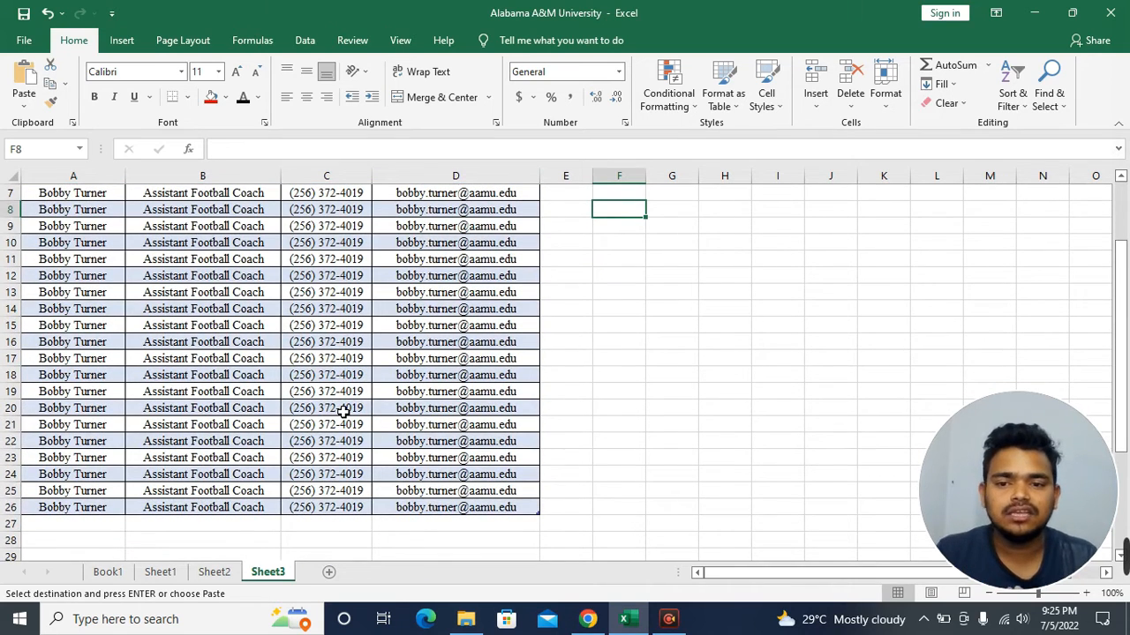
{"action": "left_click", "coordinate": [319, 299]}
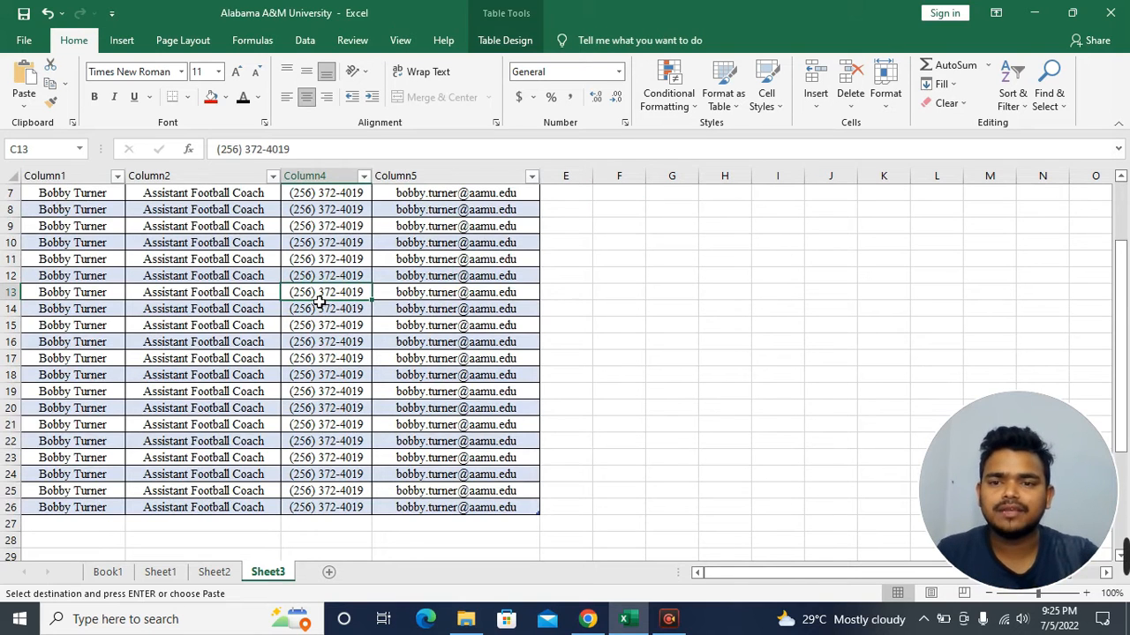
{"action": "left_click_drag", "start_coordinate": [323, 193], "coordinate": [328, 393]}
{"action": "key", "text": "ctrl+v"}
{"action": "scroll", "coordinate": [336, 344], "scroll_direction": "down", "scroll_amount": 3}
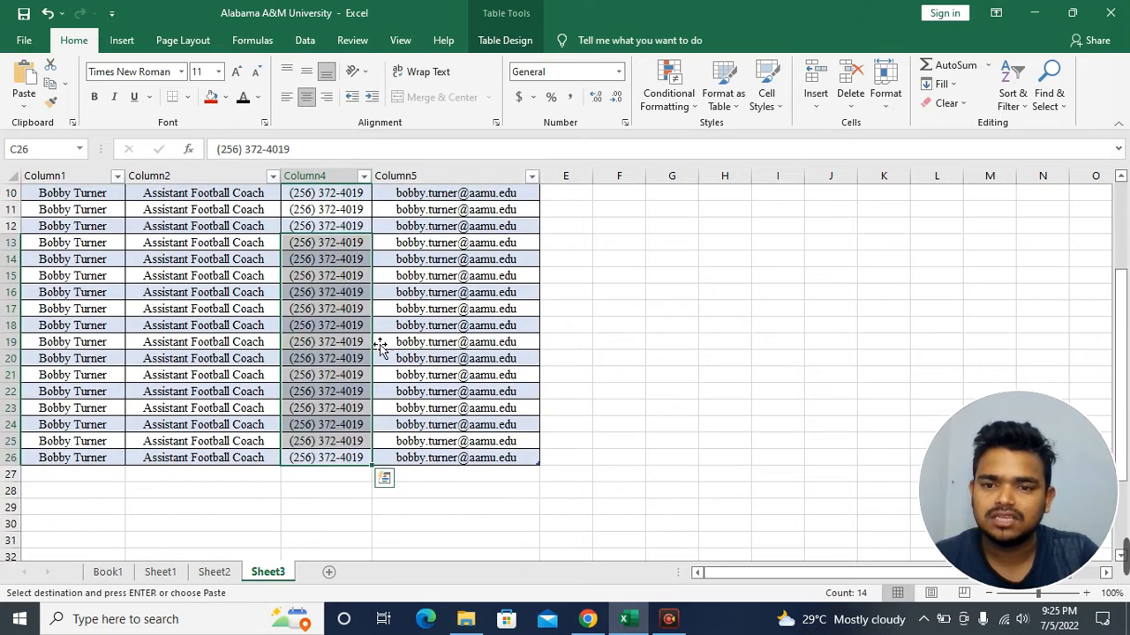
{"action": "left_click", "coordinate": [379, 346]}
{"action": "left_click", "coordinate": [337, 248]}
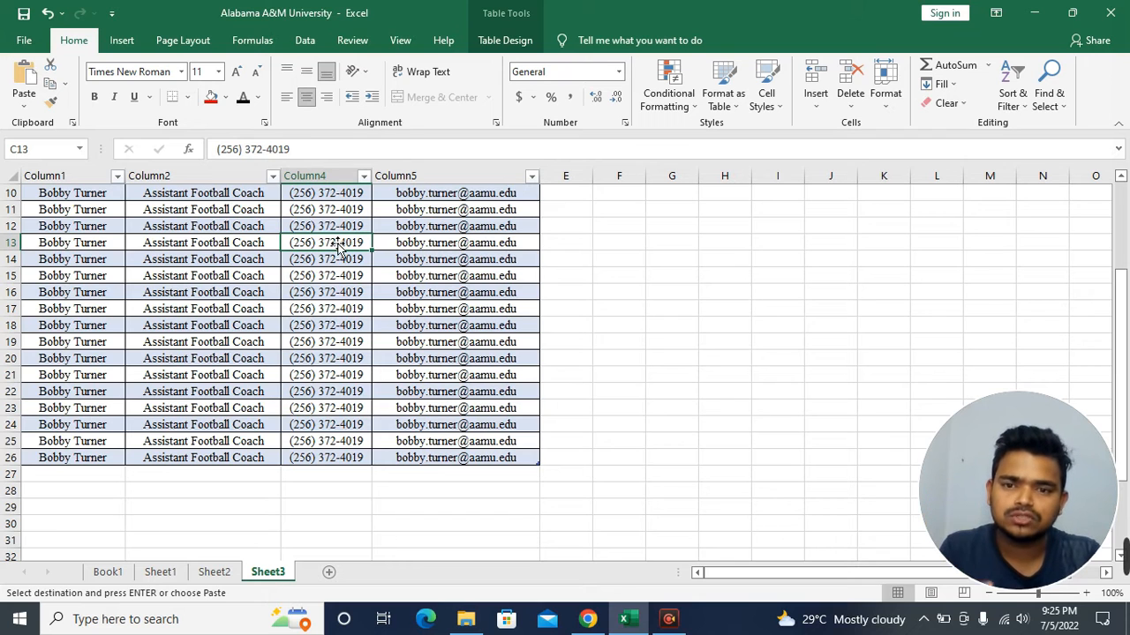
Select the entire Coach Mobile# column C, look through it, and clear the selection
{"action": "scroll", "coordinate": [345, 300], "scroll_direction": "up", "scroll_amount": 3}
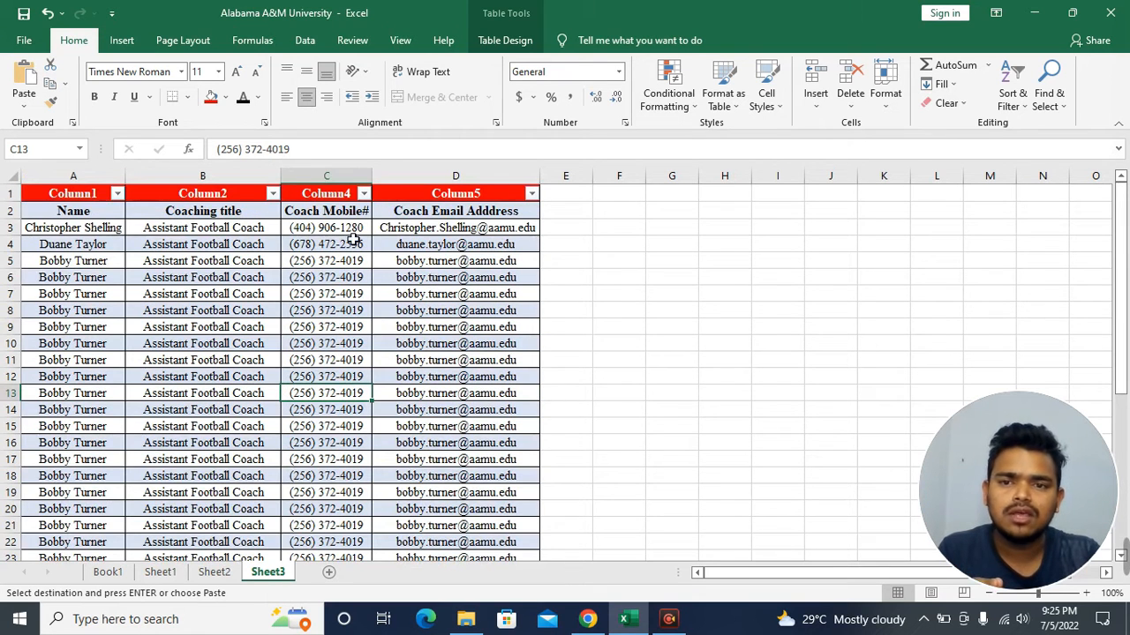
{"action": "left_click", "coordinate": [336, 184]}
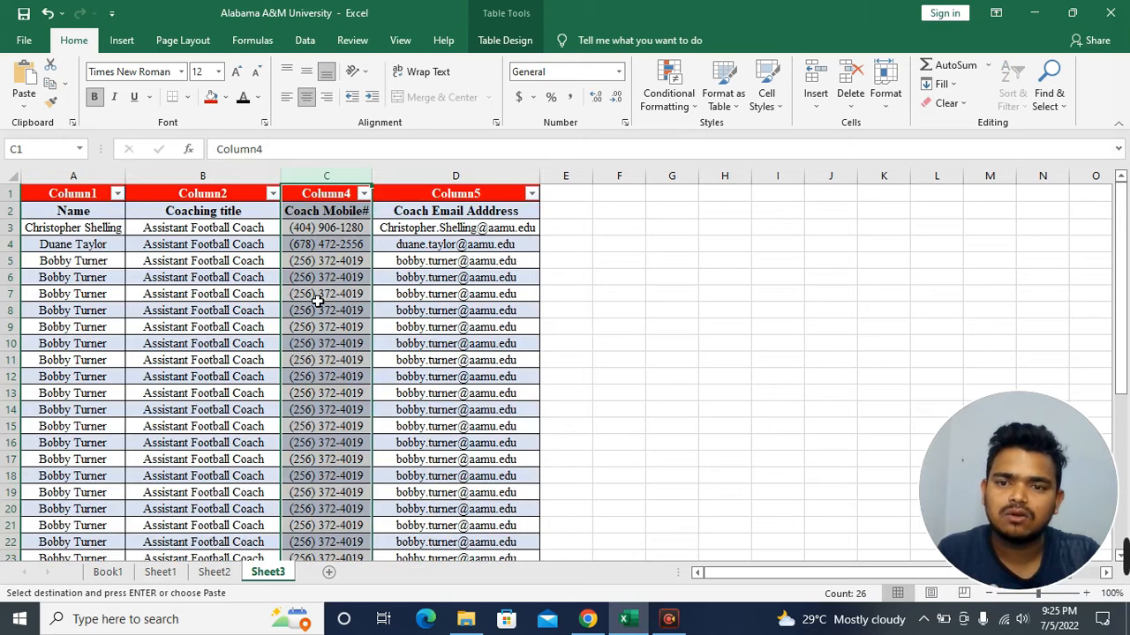
{"action": "scroll", "coordinate": [318, 297], "scroll_direction": "down", "scroll_amount": 3}
{"action": "scroll", "coordinate": [327, 316], "scroll_direction": "up", "scroll_amount": 3}
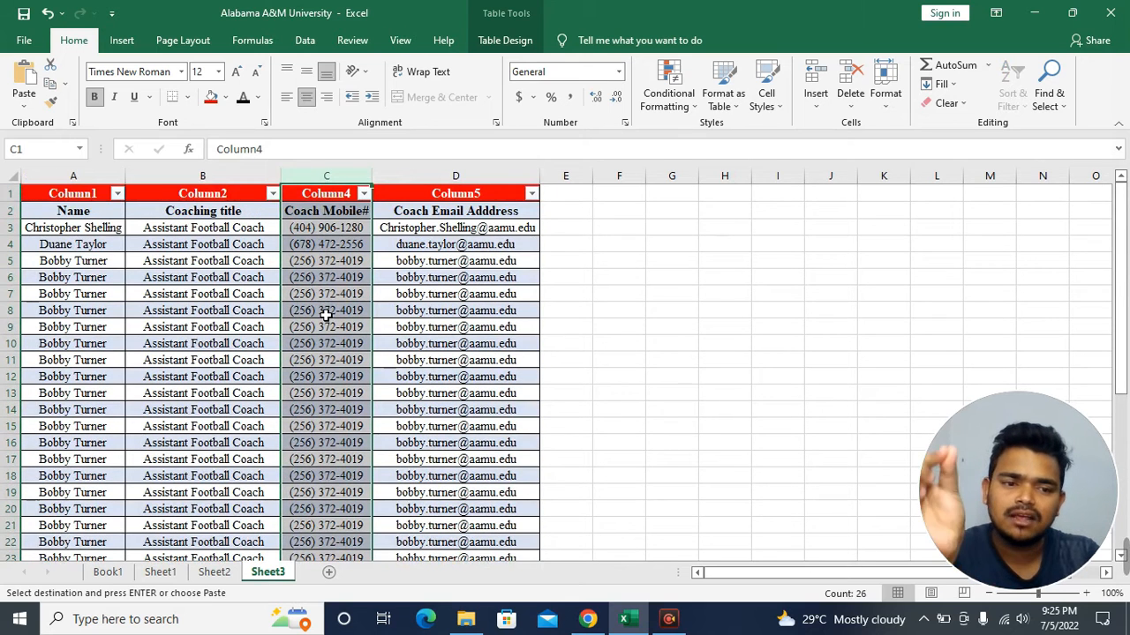
{"action": "left_click", "coordinate": [336, 180]}
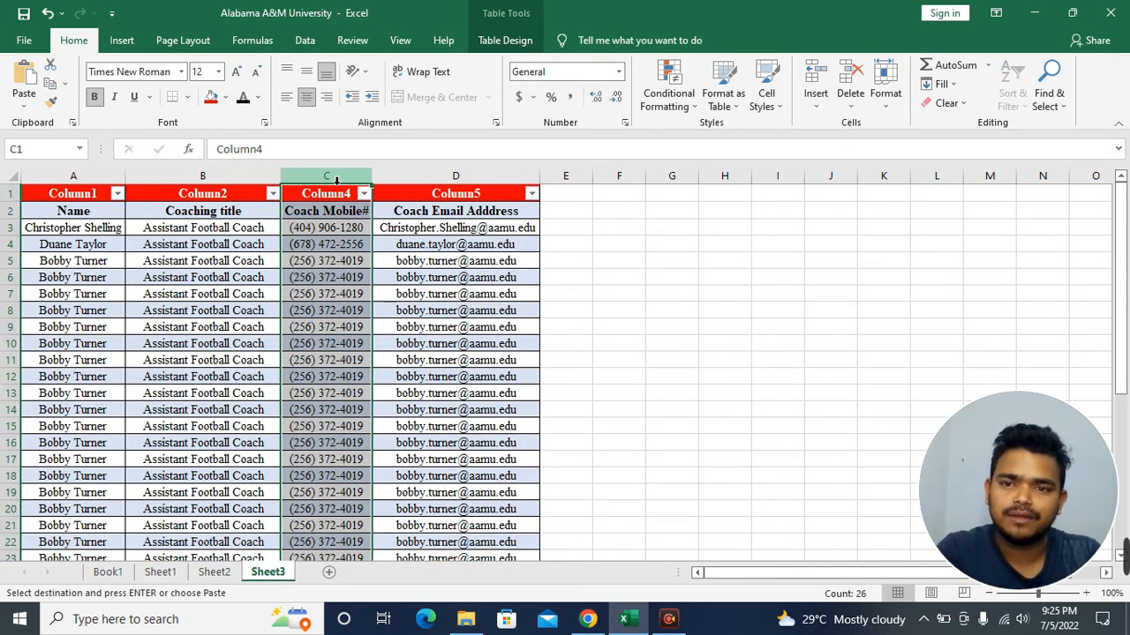
{"action": "left_click", "coordinate": [323, 327]}
Starting from C1, extend the selection down to the table's last row in column C, and deselect it
{"action": "left_click", "coordinate": [327, 195]}
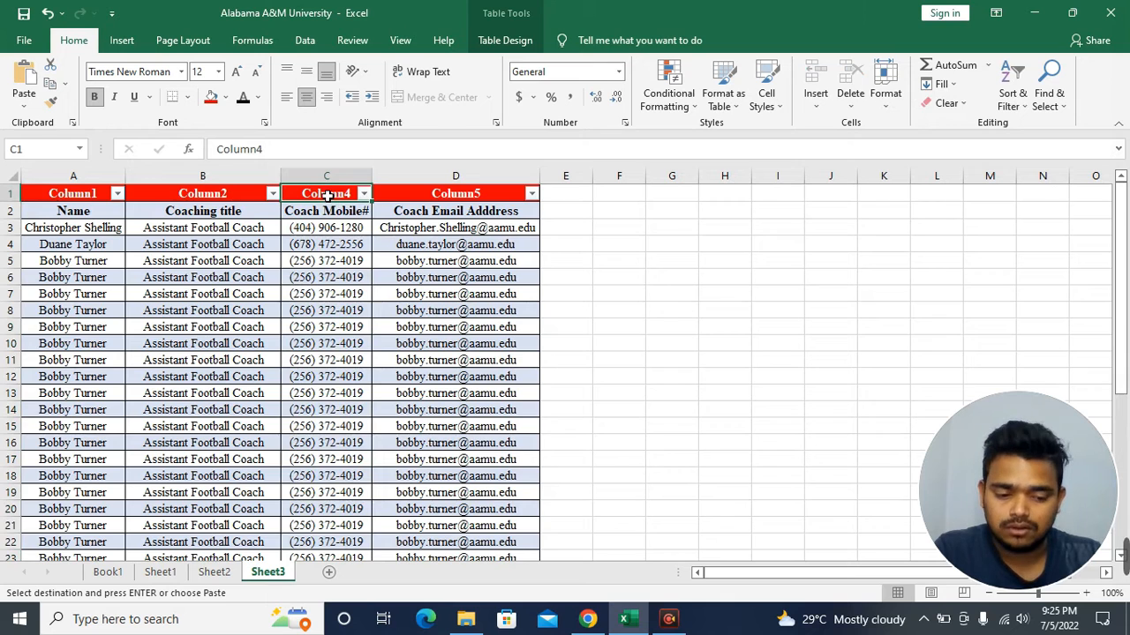
{"action": "key", "text": "ctrl+shift+Down"}
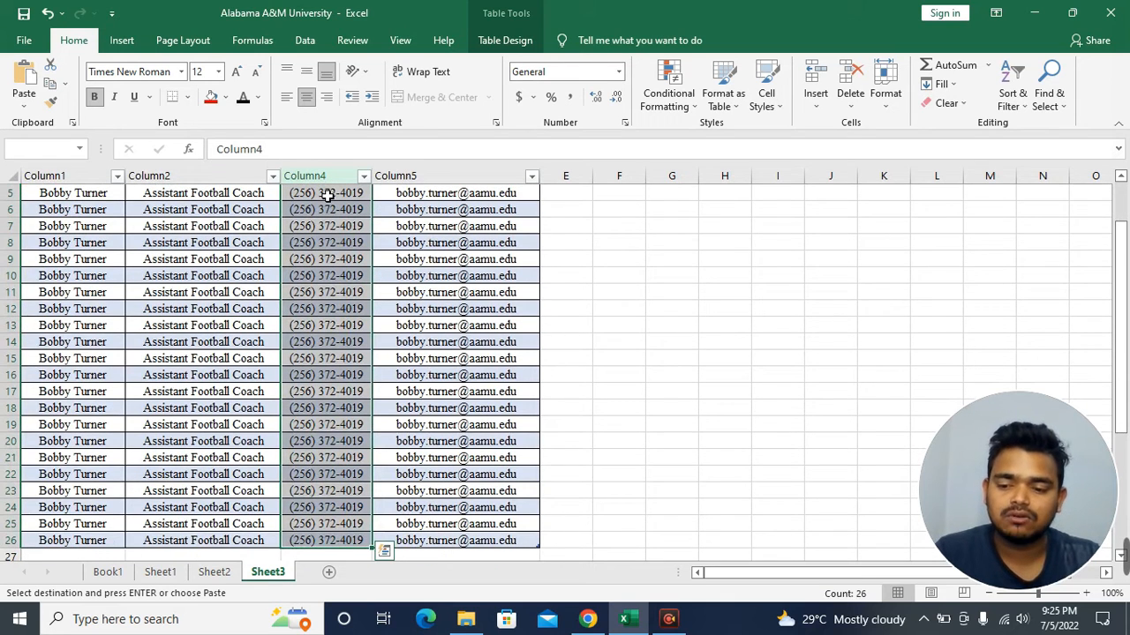
{"action": "left_click", "coordinate": [362, 347]}
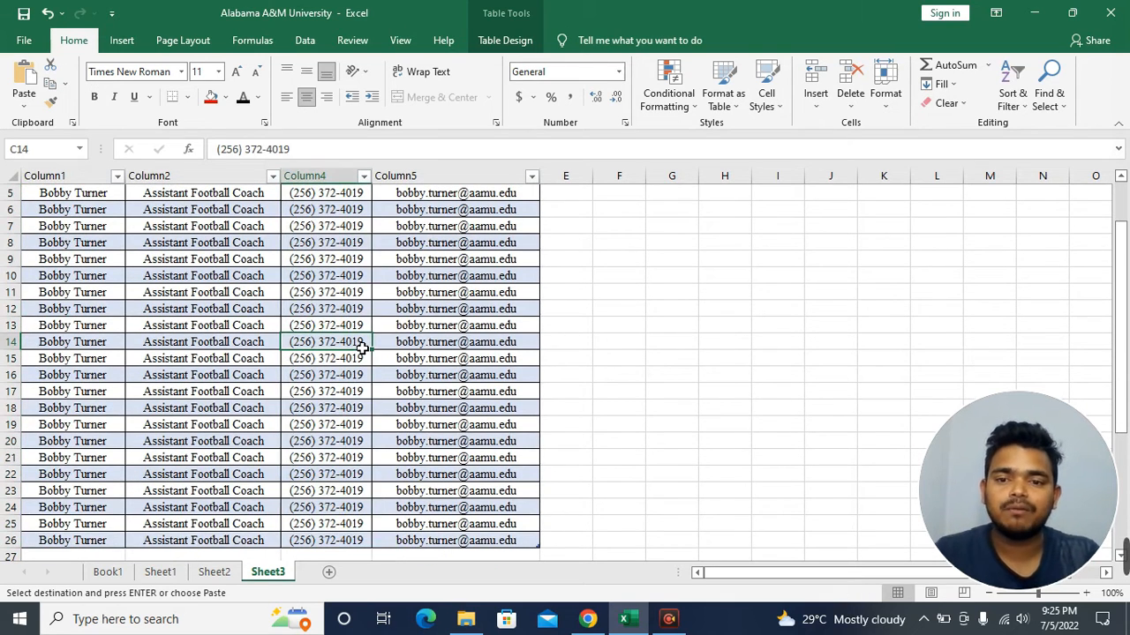
{"action": "scroll", "coordinate": [362, 347], "scroll_direction": "down", "scroll_amount": 2}
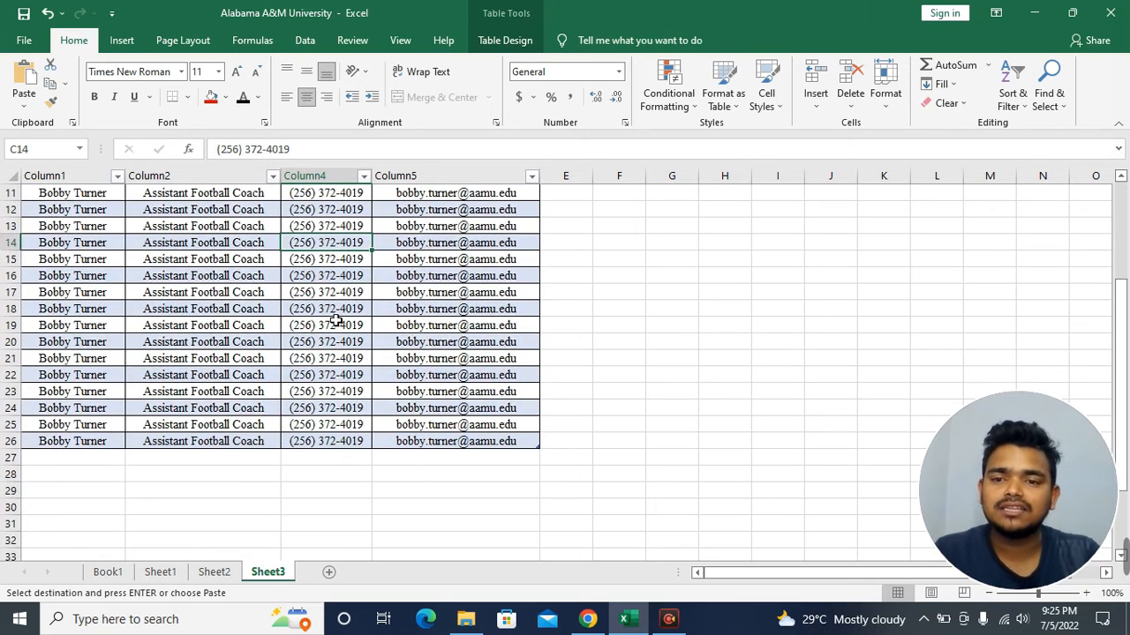
{"action": "left_click", "coordinate": [335, 298]}
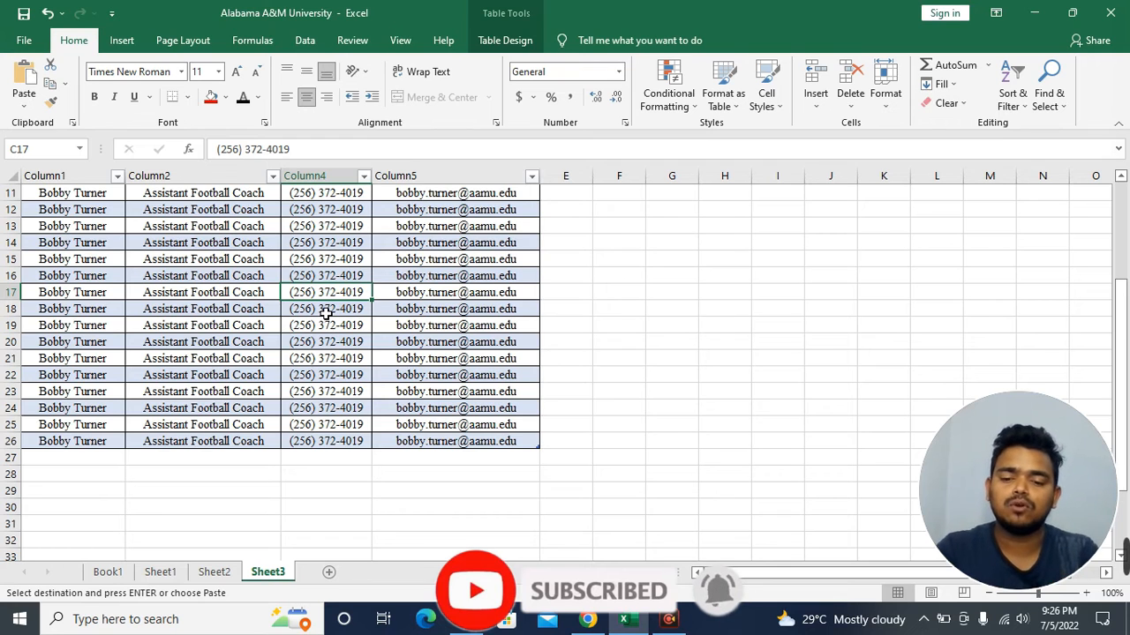
Select all of the table's data in the Coach Mobile# column from C17, look through it, and deselect it
{"action": "key", "text": "ctrl+space"}
{"action": "key", "text": "ctrl+v"}
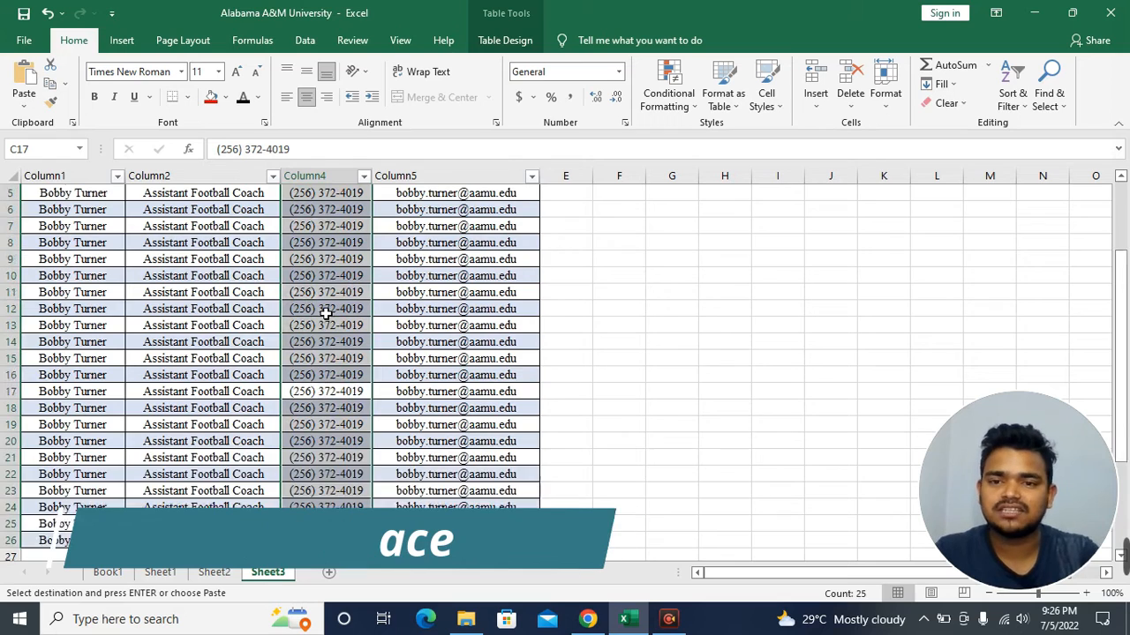
{"action": "scroll", "coordinate": [327, 314], "scroll_direction": "up", "scroll_amount": 4}
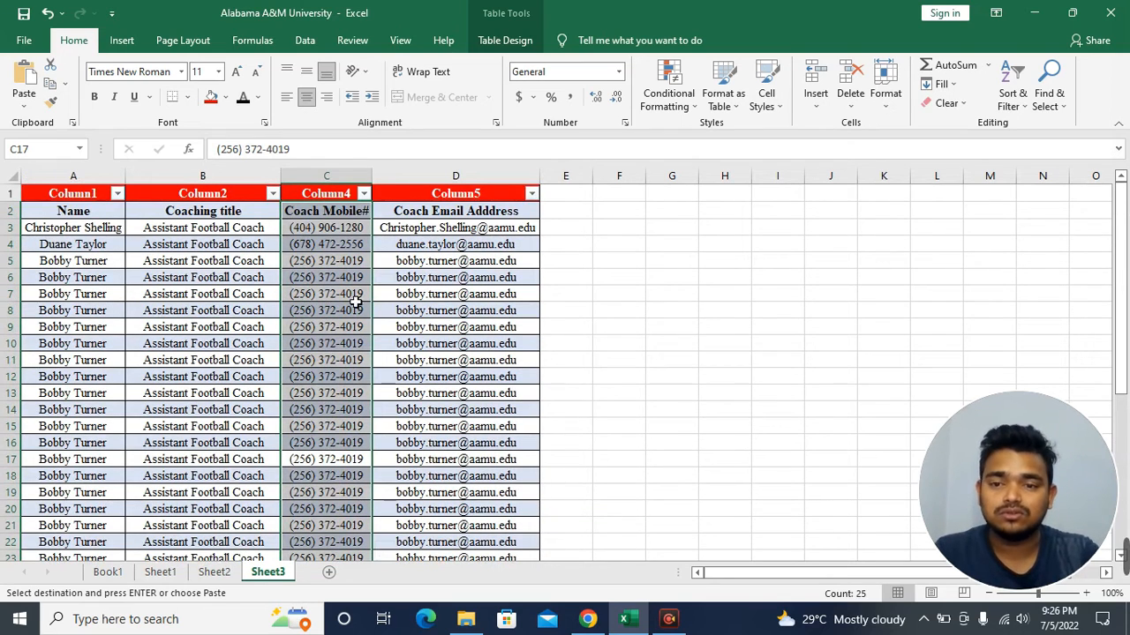
{"action": "scroll", "coordinate": [342, 364], "scroll_direction": "down", "scroll_amount": 4}
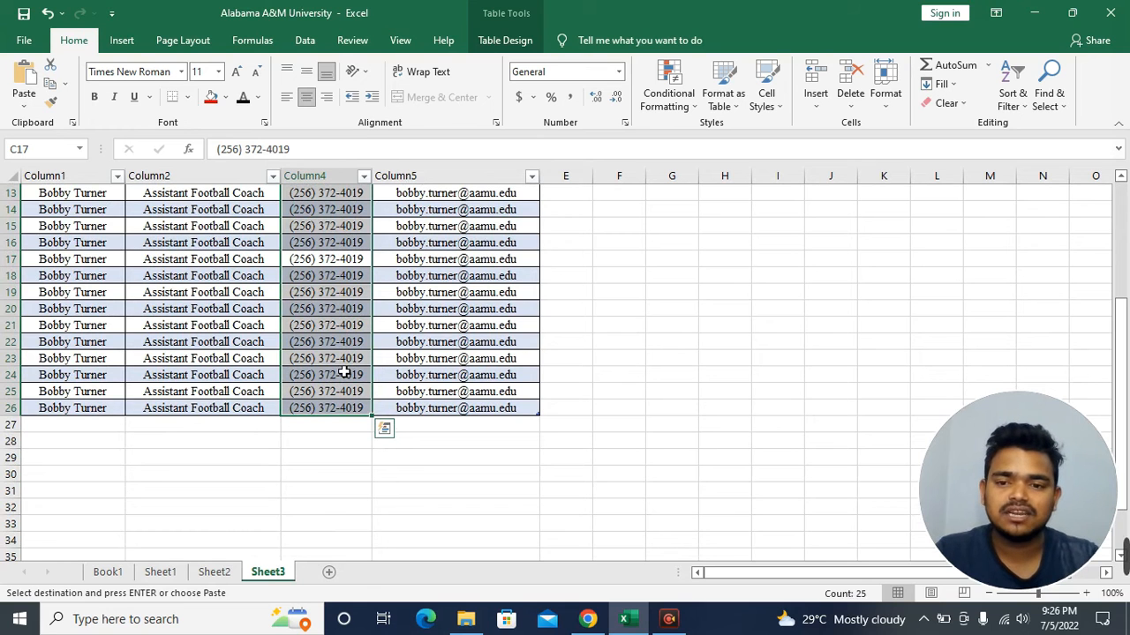
{"action": "left_click", "coordinate": [420, 390]}
Select all of the table's data in the coach email column starting from D13, and deselect it
{"action": "scroll", "coordinate": [420, 390], "scroll_direction": "up", "scroll_amount": 2}
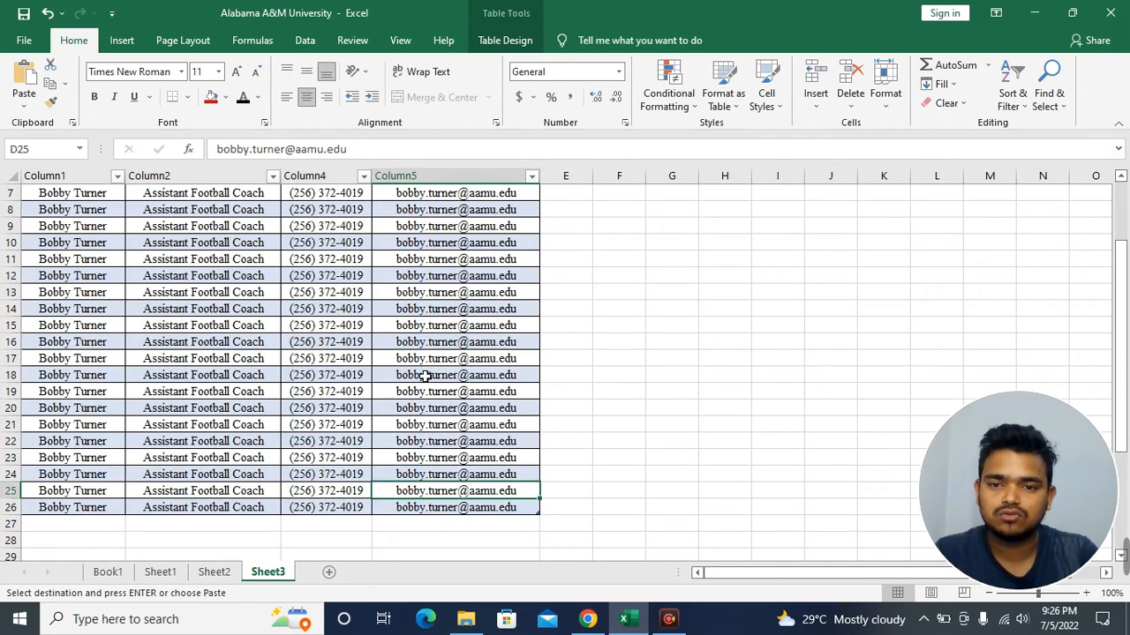
{"action": "left_click", "coordinate": [436, 297]}
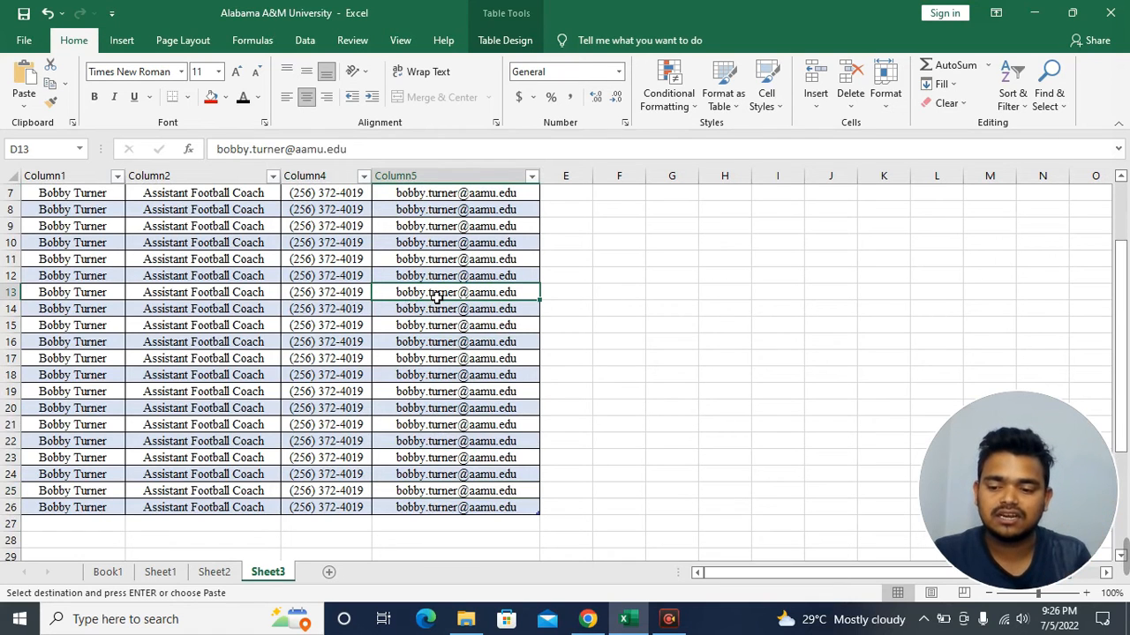
{"action": "key", "text": "ctrl+space"}
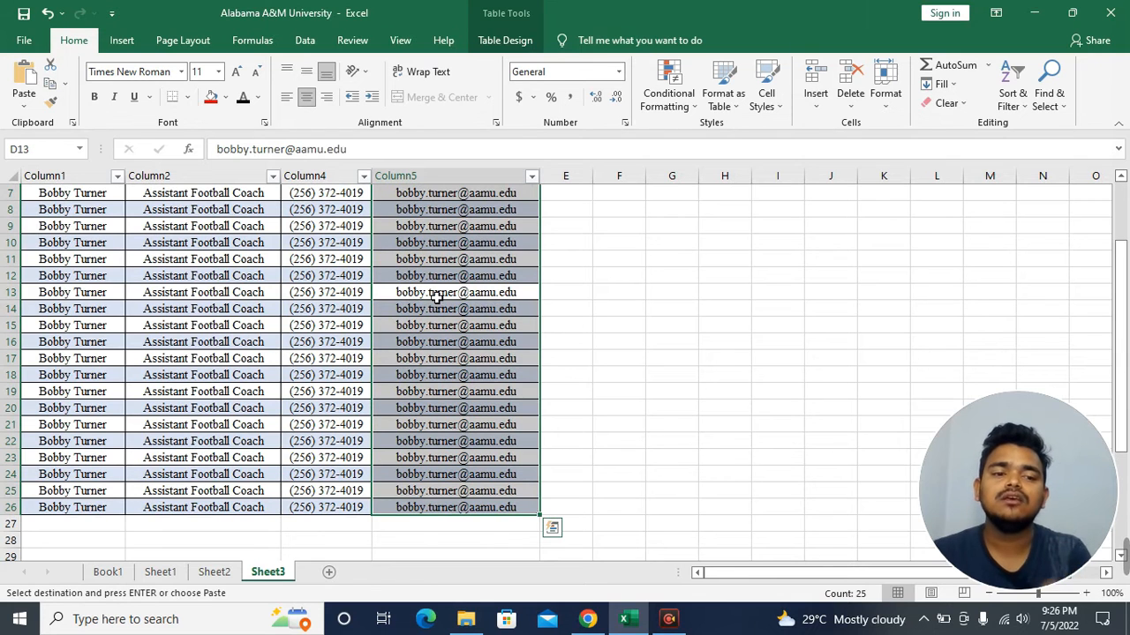
{"action": "scroll", "coordinate": [441, 300], "scroll_direction": "up", "scroll_amount": 2}
{"action": "scroll", "coordinate": [446, 305], "scroll_direction": "down", "scroll_amount": 2}
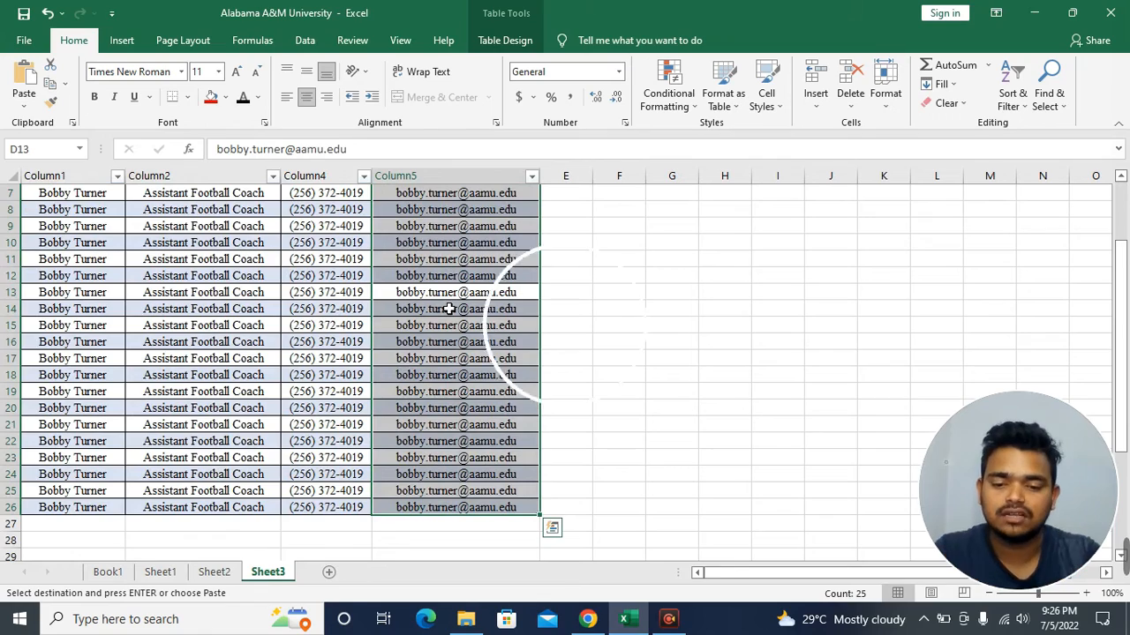
{"action": "left_click", "coordinate": [333, 345]}
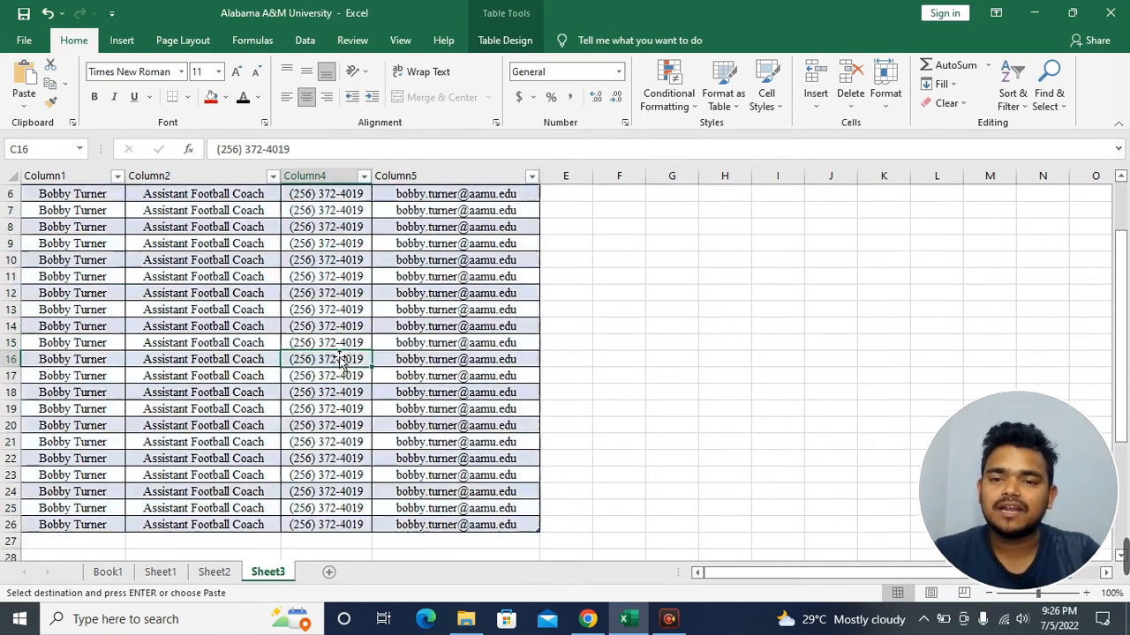
Select the range A7 to D13, deselect it, and cancel the pending copy
{"action": "scroll", "coordinate": [340, 353], "scroll_direction": "up", "scroll_amount": 2}
{"action": "left_click", "coordinate": [227, 296]}
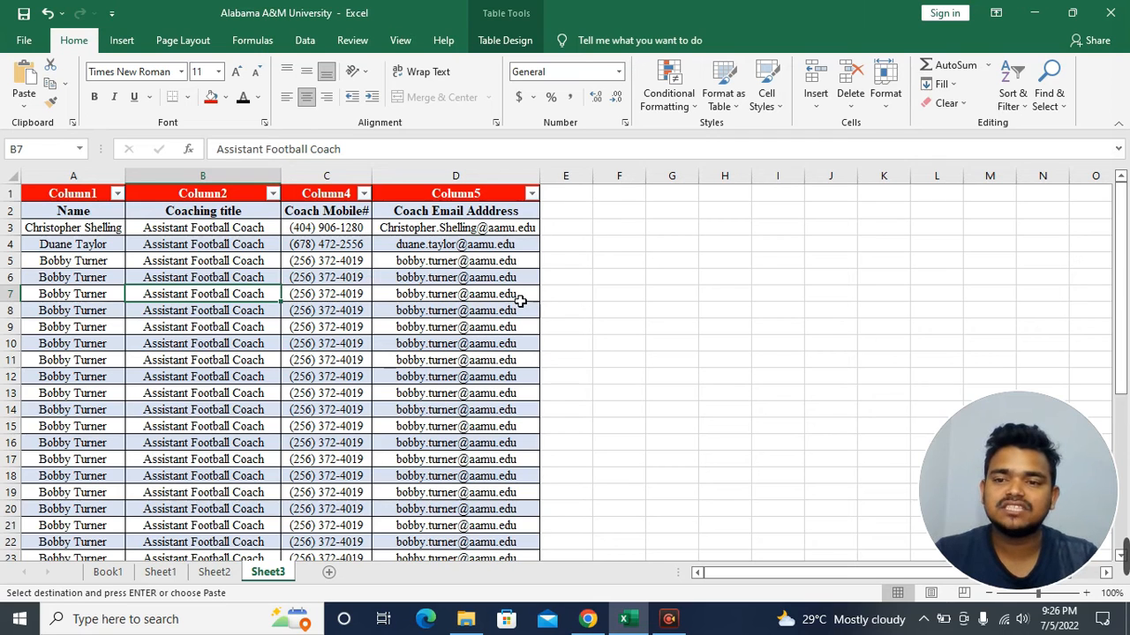
{"action": "left_click", "coordinate": [201, 378]}
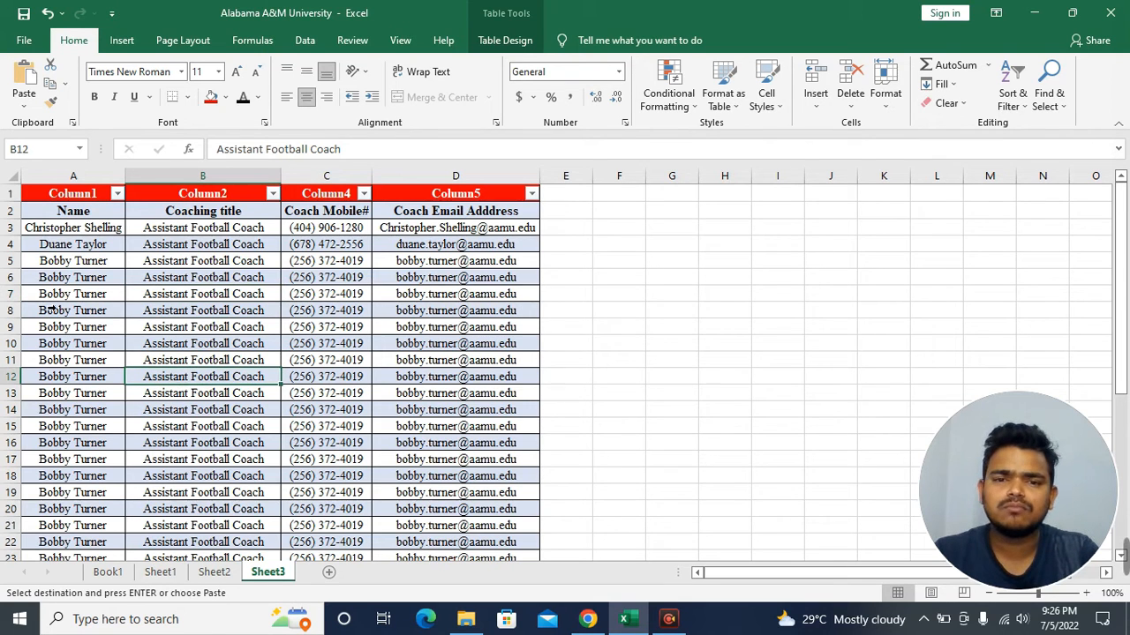
{"action": "left_click_drag", "start_coordinate": [51, 299], "coordinate": [821, 384]}
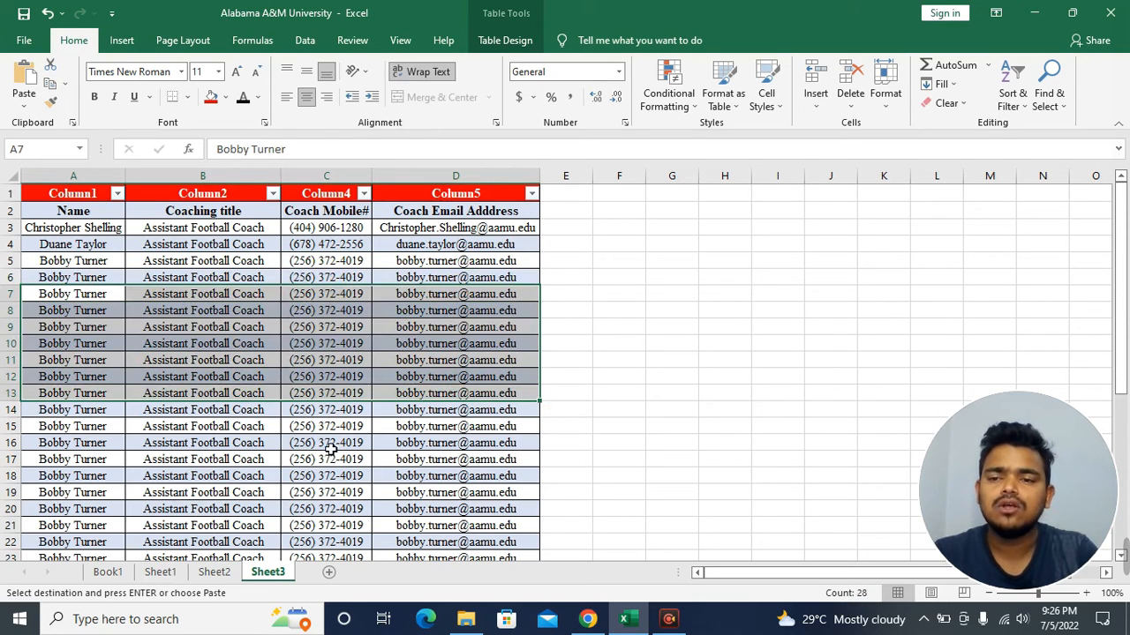
{"action": "left_click", "coordinate": [326, 442]}
{"action": "key", "text": "Escape"}
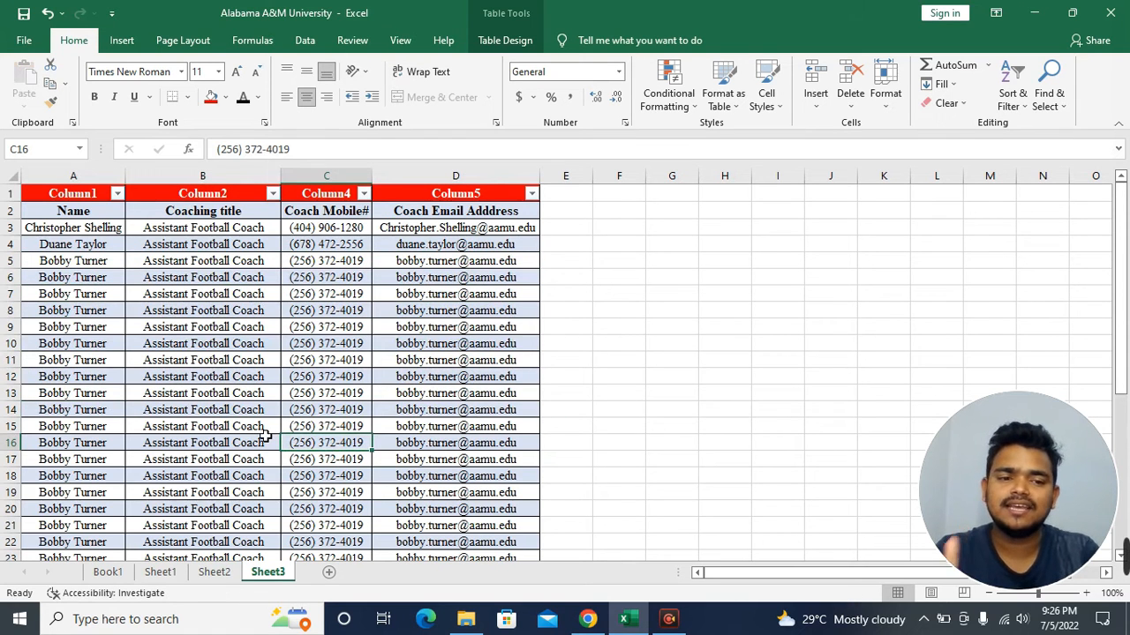
Select all of the table's data rows and columns starting from B11, and deselect them
{"action": "left_click", "coordinate": [225, 365]}
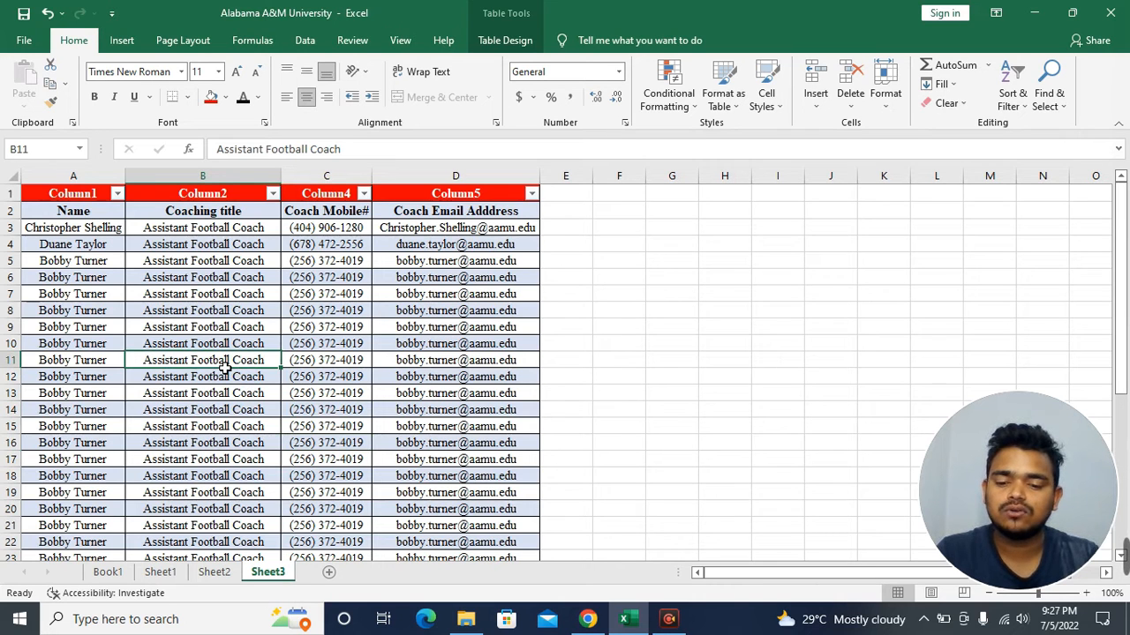
{"action": "key", "text": "ctrl+shift+space"}
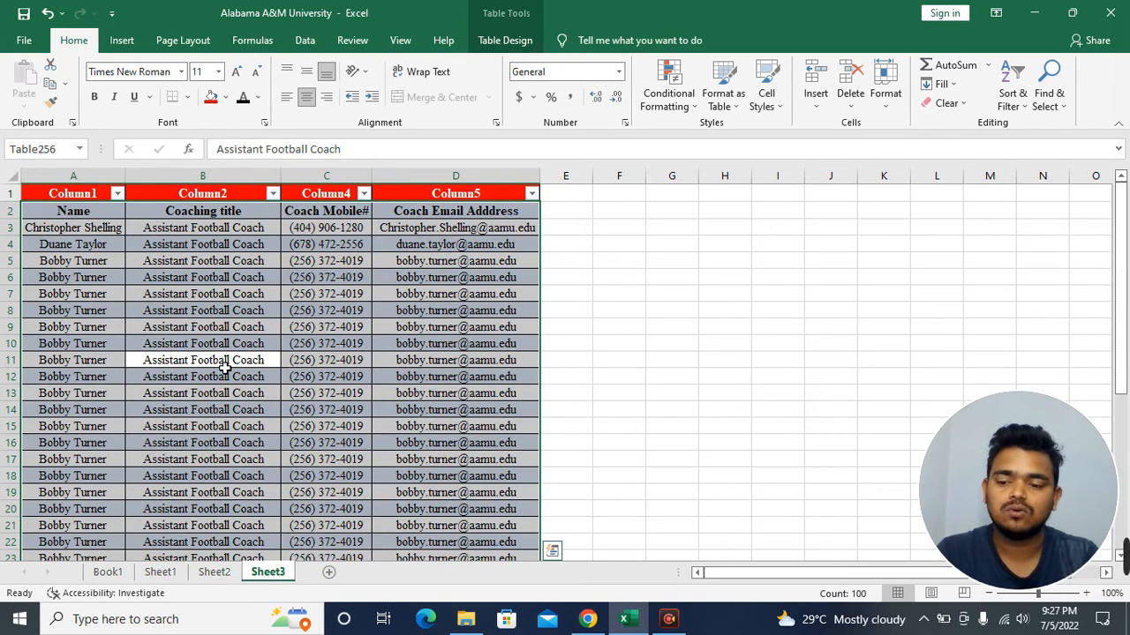
{"action": "left_click", "coordinate": [655, 421]}
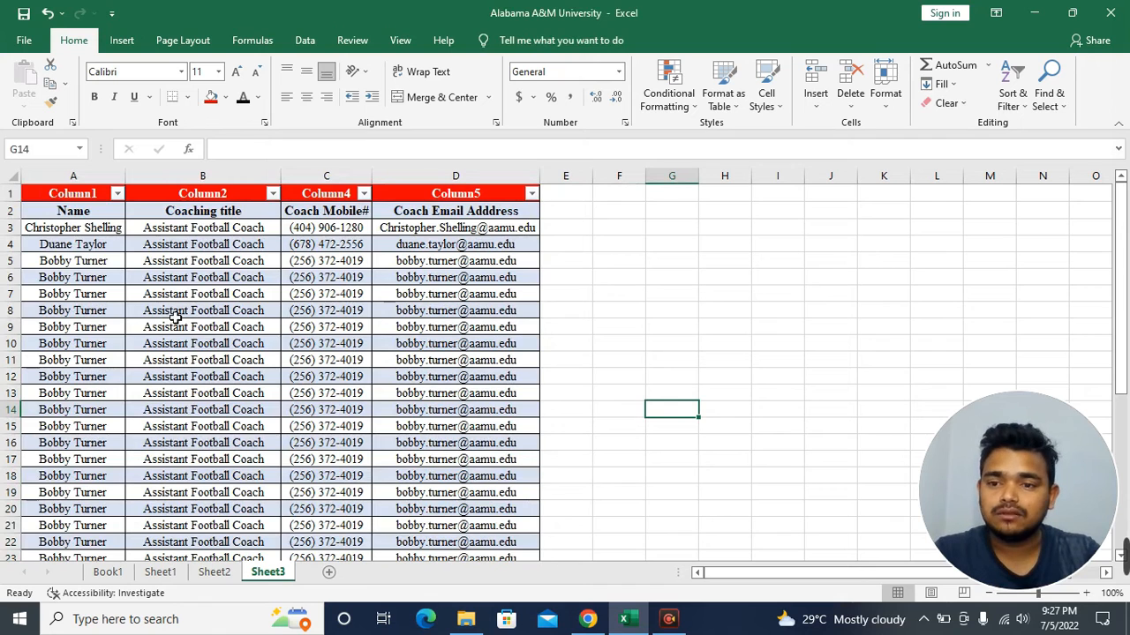
Select the cells A8 to D8 and deselect them, and select the table's whole row 8 starting from B8
{"action": "left_click", "coordinate": [40, 314]}
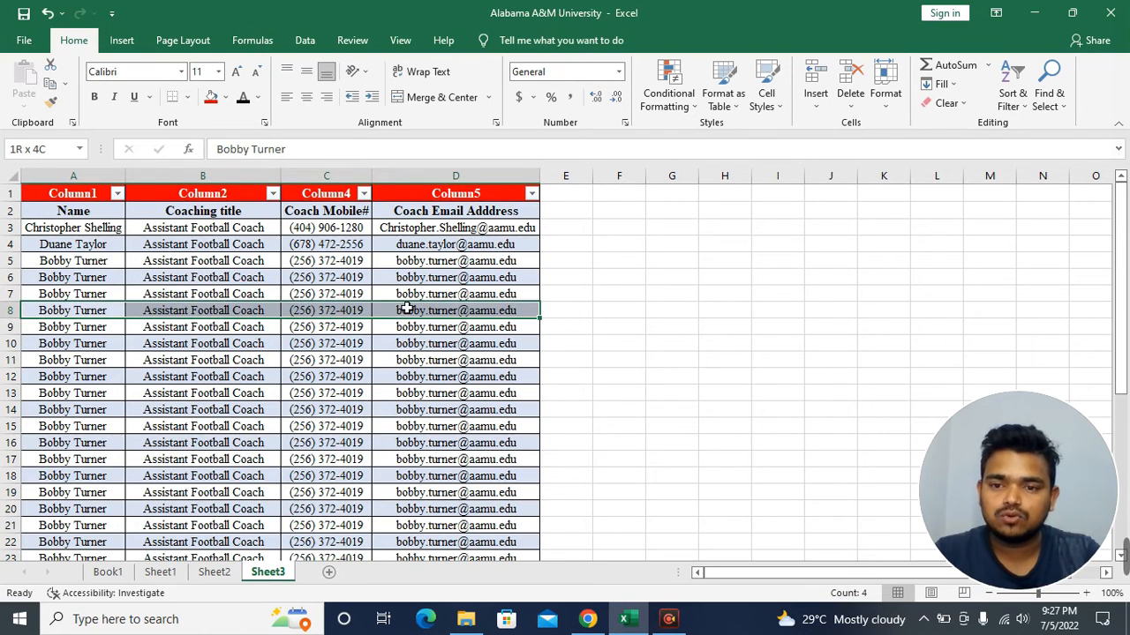
{"action": "left_click", "coordinate": [335, 327]}
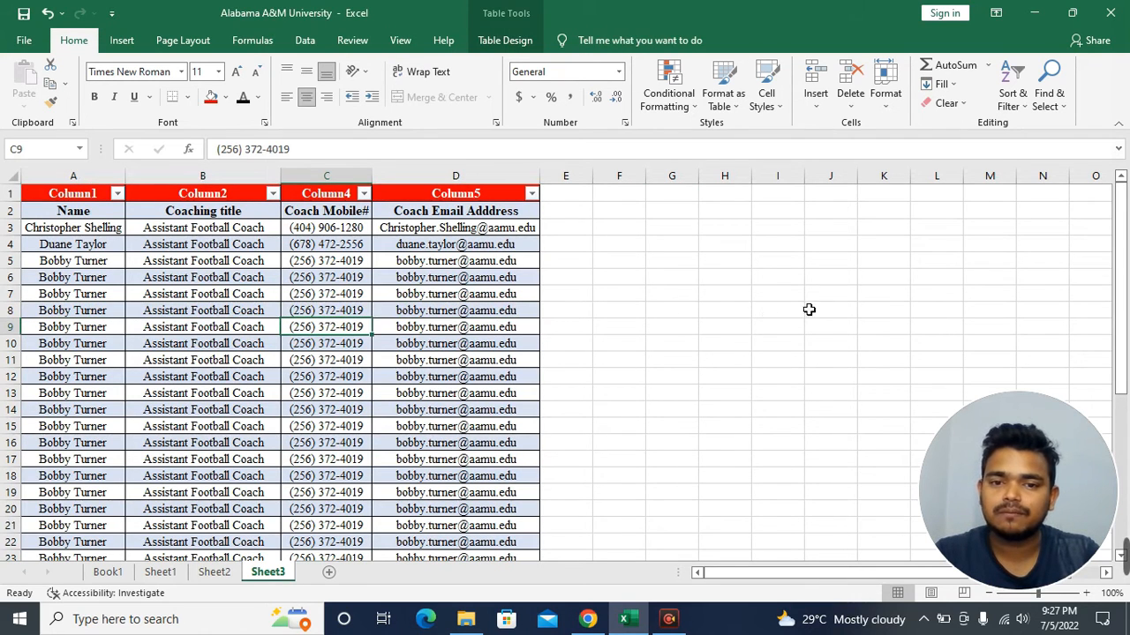
{"action": "left_click", "coordinate": [255, 315]}
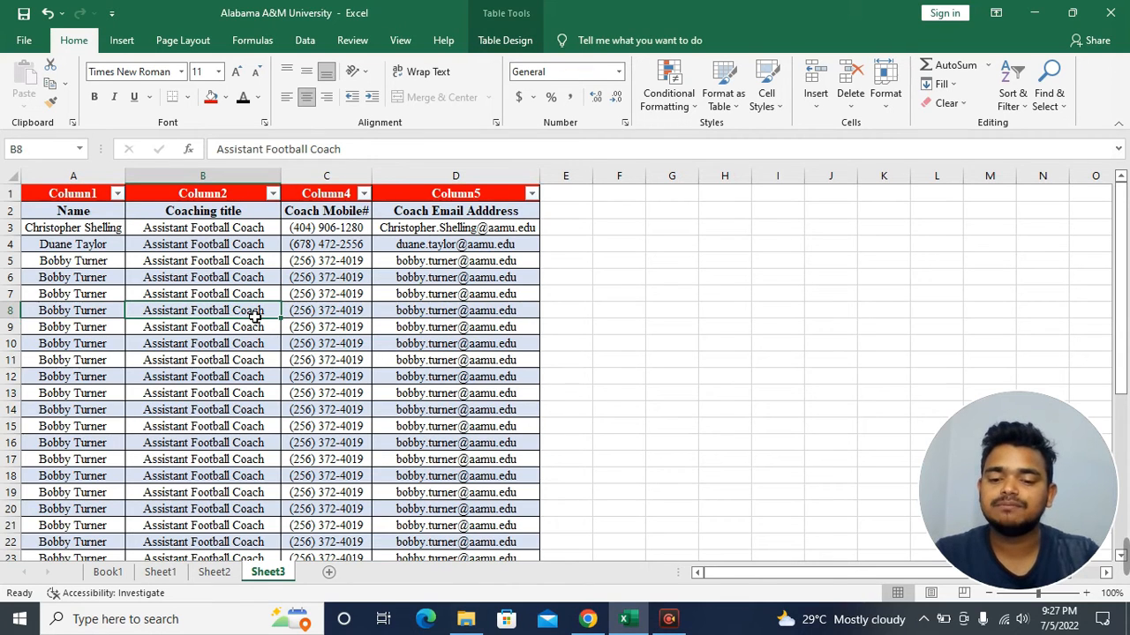
{"action": "key", "text": "shift+space"}
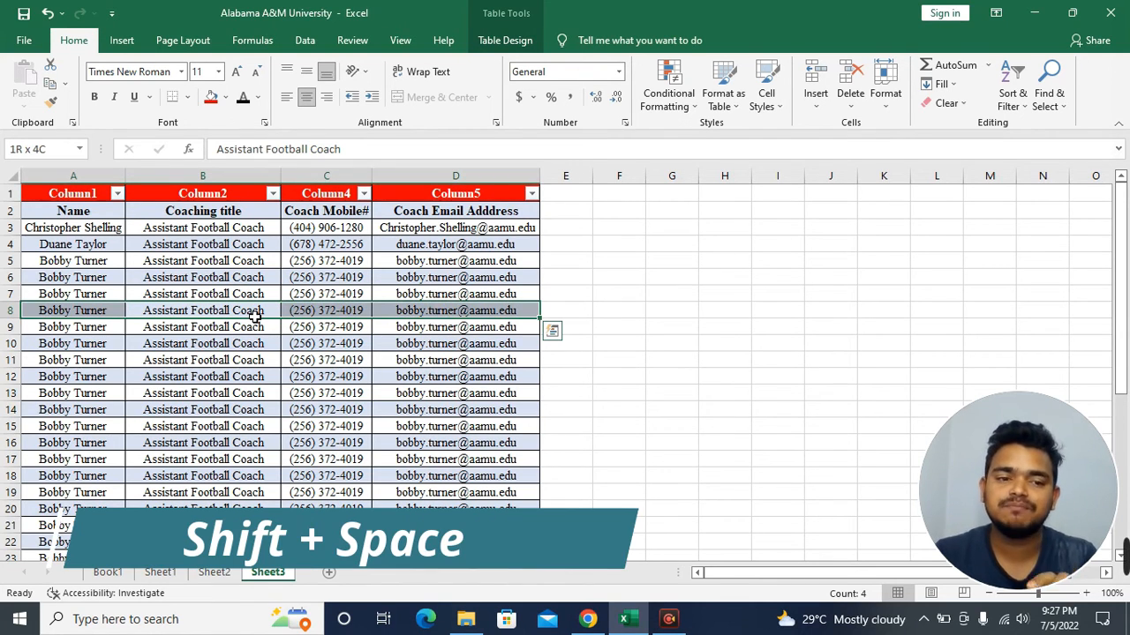